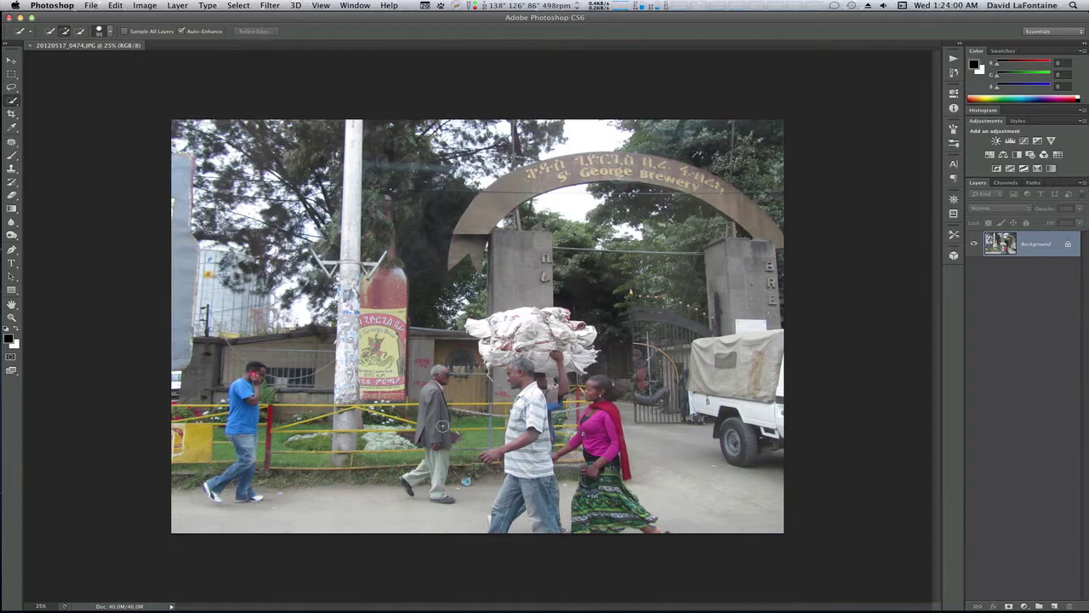
Duplicate the Background street photo onto a new Layer 1 with Cmd+J.
key(super+j)
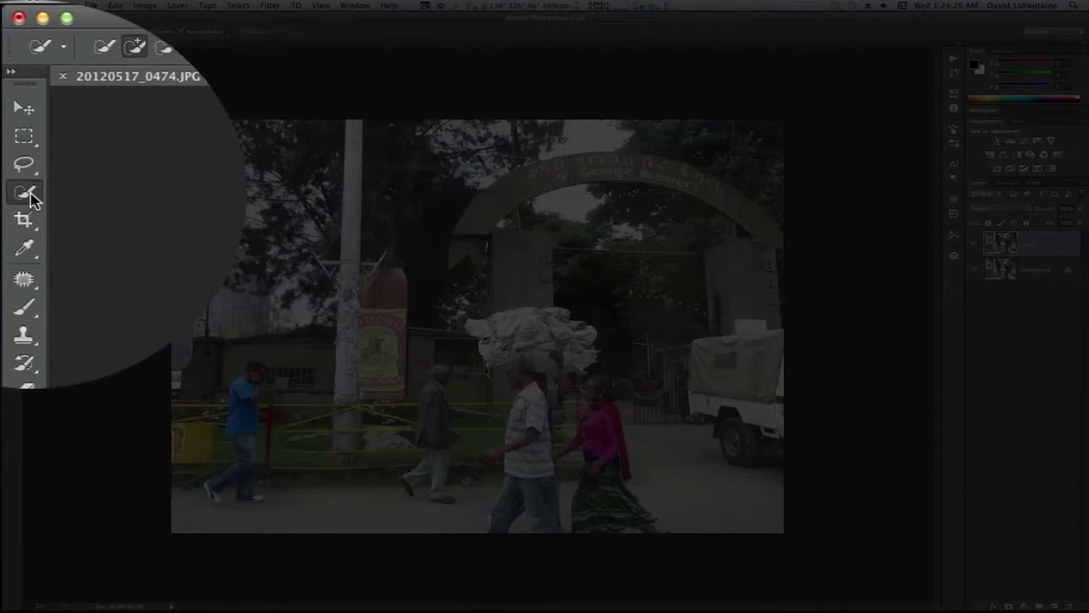
Switch to the Quick Selection Tool and start selecting the woman's skirt.
click(31, 197)
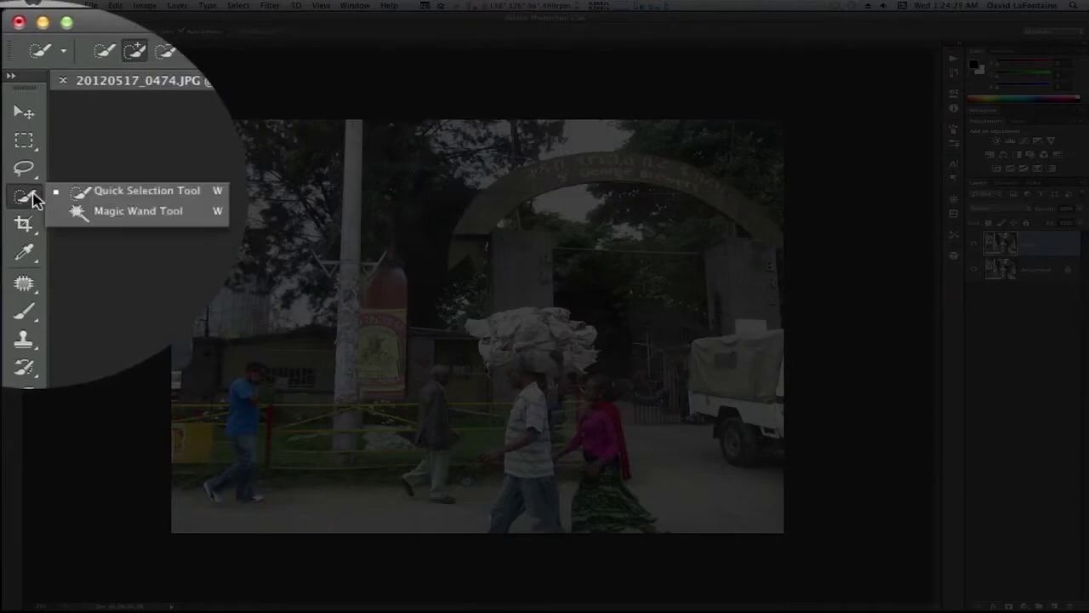
click(85, 192)
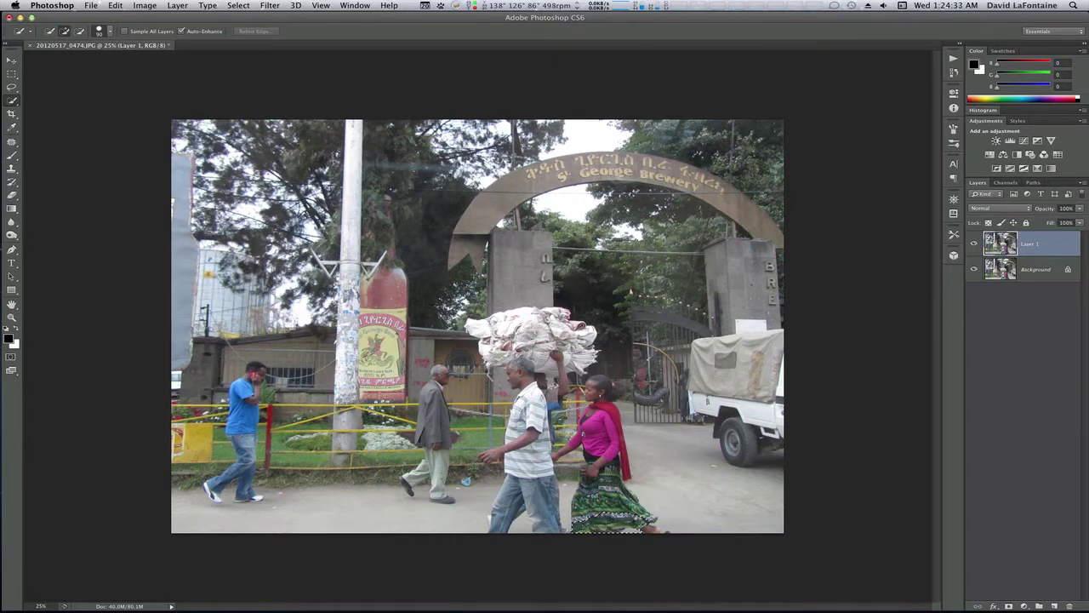
mouse_move(605, 519)
mouse_down()
mouse_move(651, 525)
mouse_move(597, 473)
mouse_move(612, 451)
mouse_move(620, 466)
mouse_move(598, 387)
mouse_move(621, 388)
mouse_move(615, 397)
mouse_up()
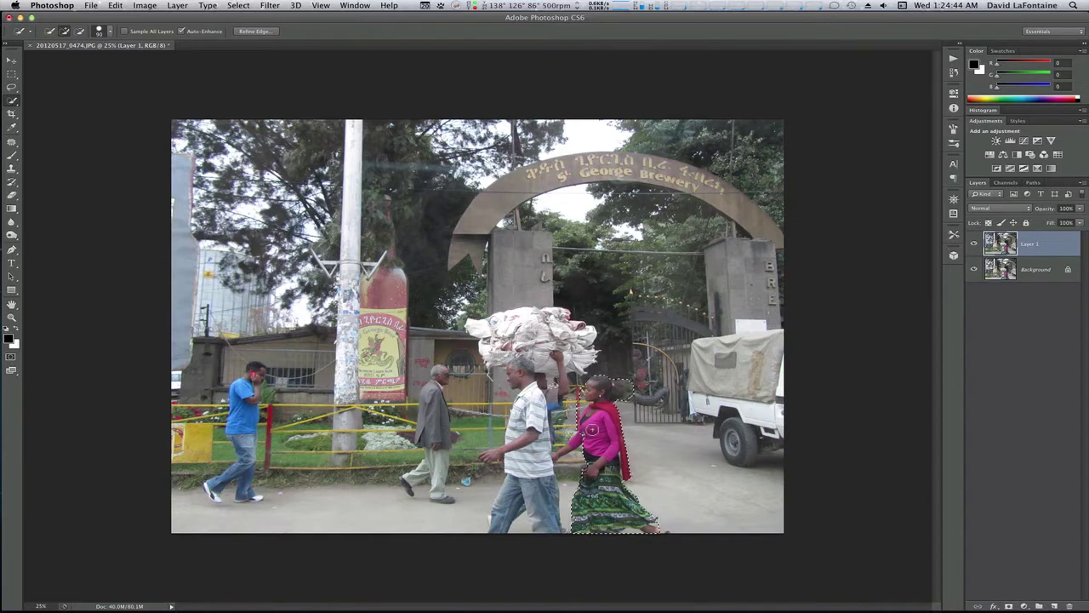
With the brush at 50, add the man's shirt, head and hand, subtracting extras with Option.
key(bracketleft)
key(bracketright)
key(bracketleft)
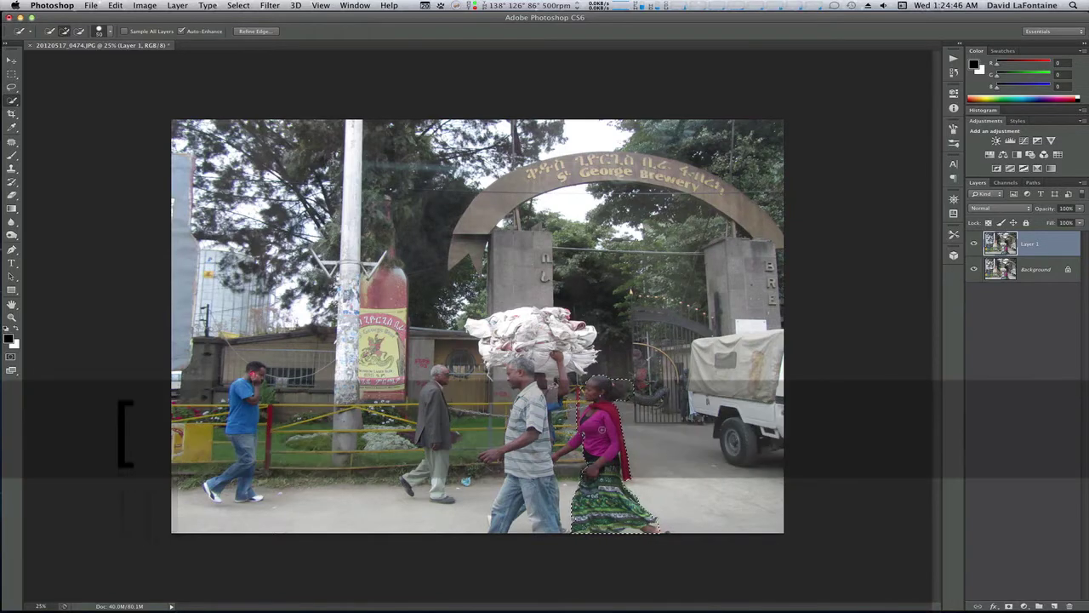
key(bracketright)
key(bracketleft)
key(bracketright)
key(bracketright)
key(bracketleft)
key(bracketleft)
key(bracketleft)
key(bracketleft)
key(bracketleft)
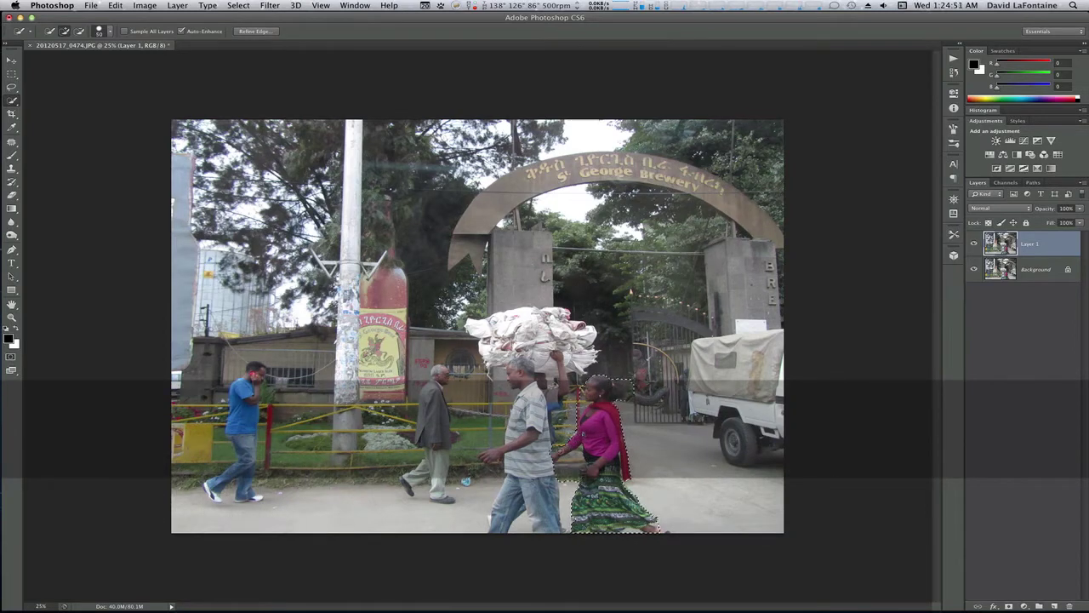
click(568, 459)
drag(530, 418, 519, 371)
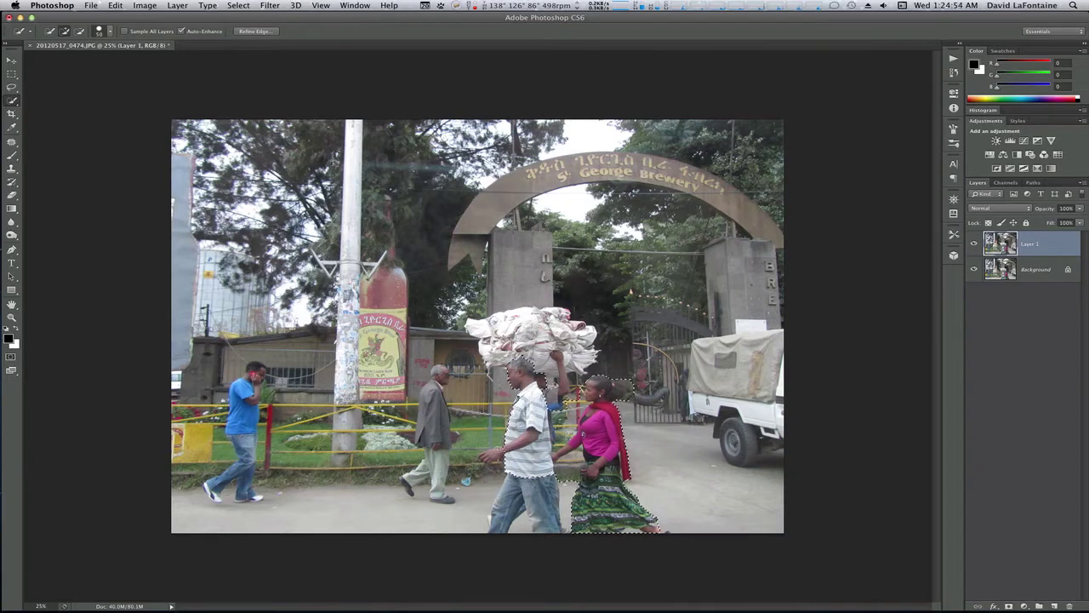
mouse_move(504, 449)
mouse_down()
mouse_move(485, 457)
mouse_move(514, 489)
mouse_move(499, 533)
mouse_up()
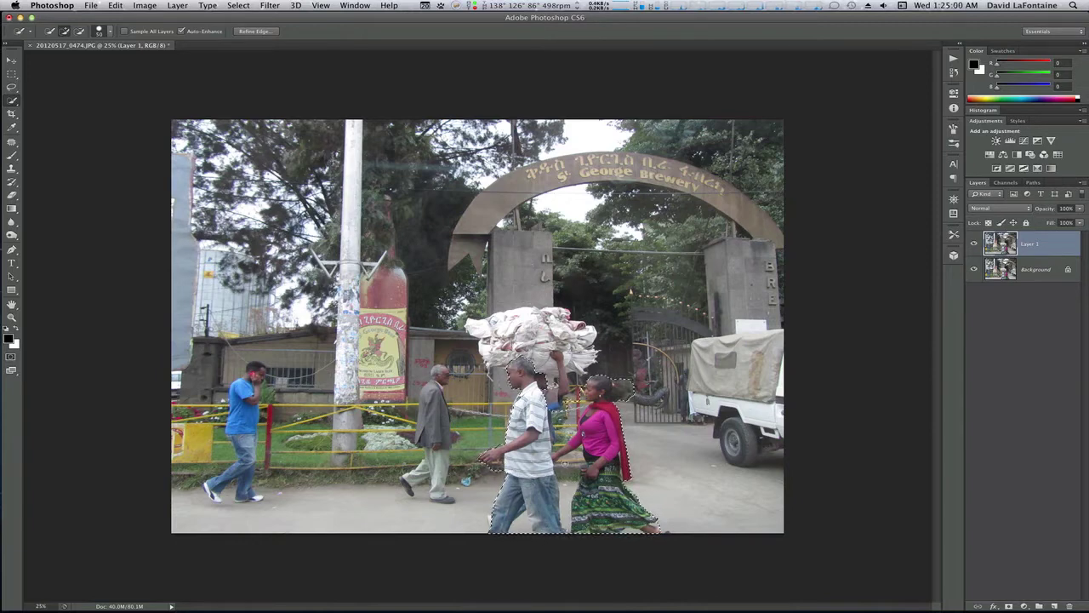
key(alt)
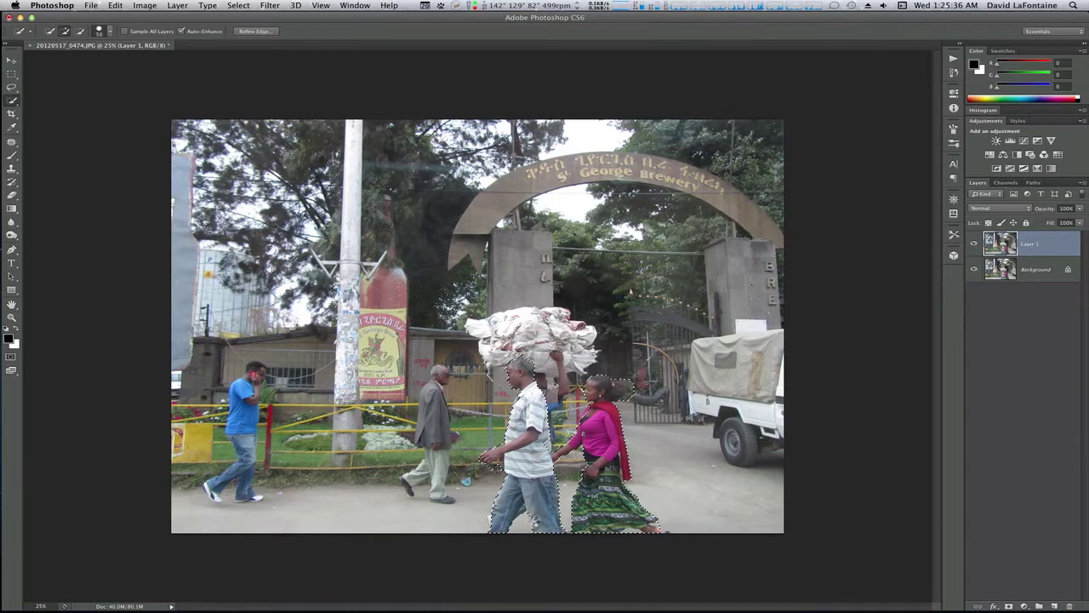
key(alt)
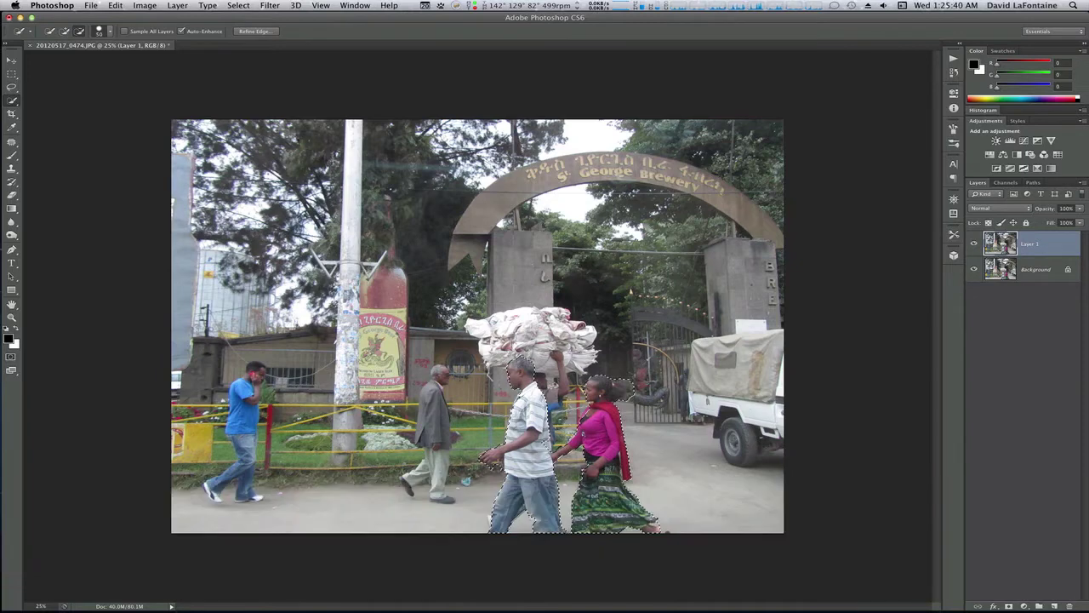
In Refine Edge, raise Contrast to about 55 and refine the man's head and hand and the woman's hair.
click(255, 30)
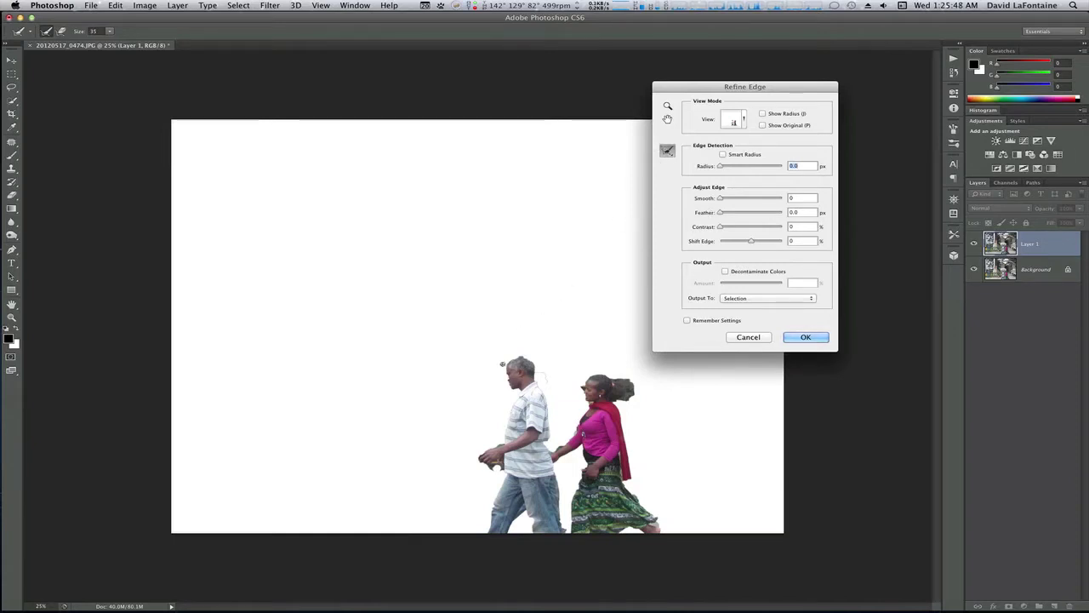
mouse_move(508, 370)
mouse_down()
mouse_move(511, 384)
mouse_move(507, 365)
mouse_move(532, 360)
mouse_move(533, 387)
mouse_up()
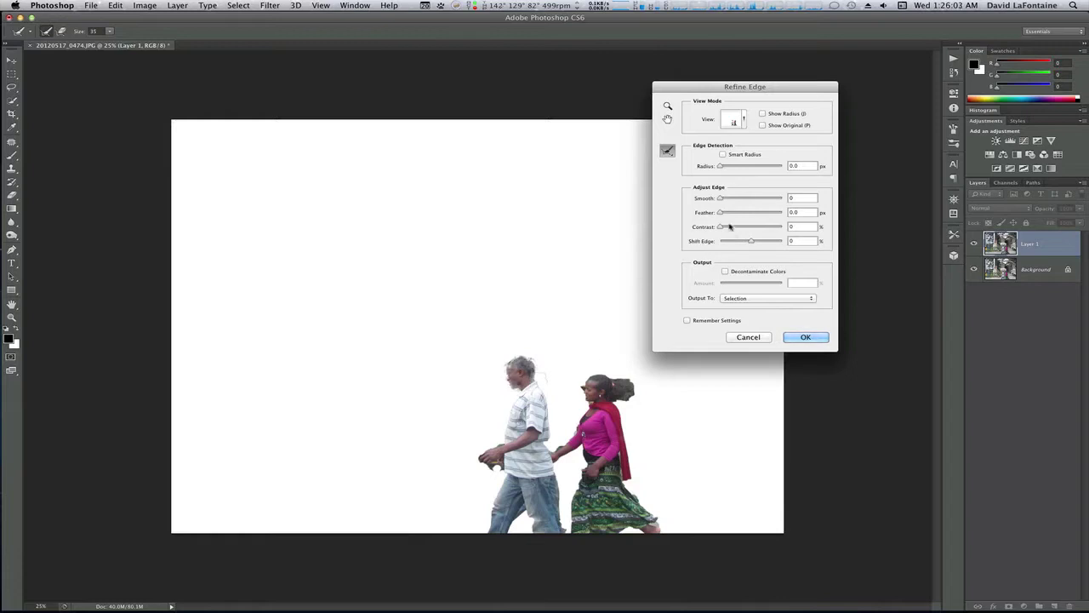
drag(722, 228, 754, 228)
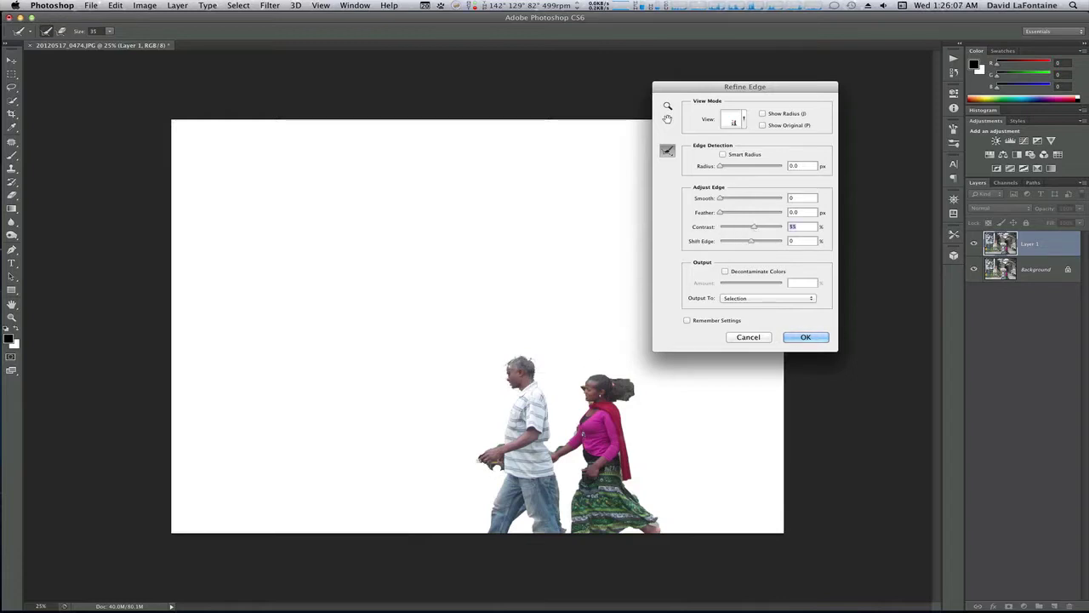
mouse_move(481, 459)
mouse_down()
mouse_move(500, 444)
mouse_move(491, 449)
mouse_up()
click(584, 388)
drag(633, 382, 609, 403)
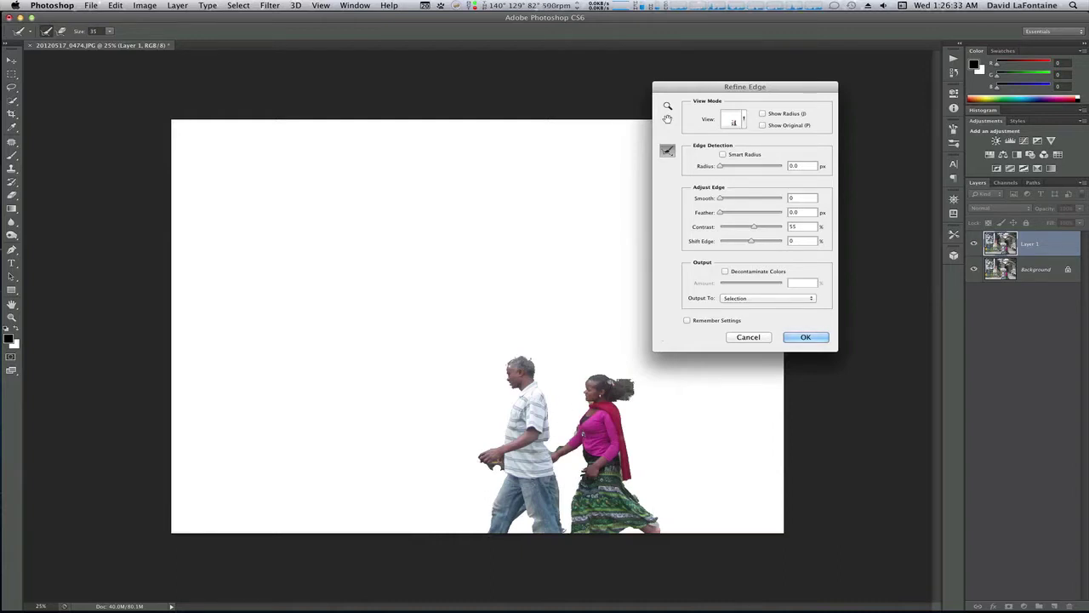
drag(634, 384, 612, 400)
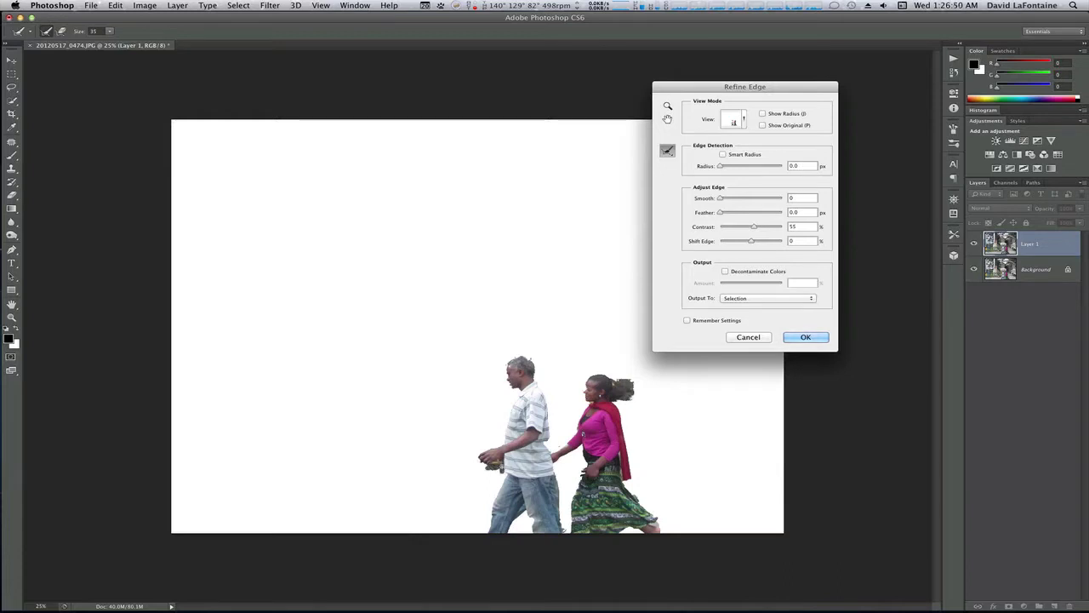
key(Return)
Refine the man's grey hair and set Smooth 23, Feather 6.5 px, Contrast 60%, Shift Edge +11%.
drag(520, 362, 536, 374)
mouse_move(754, 227)
mouse_down()
mouse_move(770, 226)
mouse_move(758, 229)
mouse_up()
mouse_move(720, 213)
mouse_down()
mouse_move(740, 213)
mouse_move(731, 199)
mouse_up()
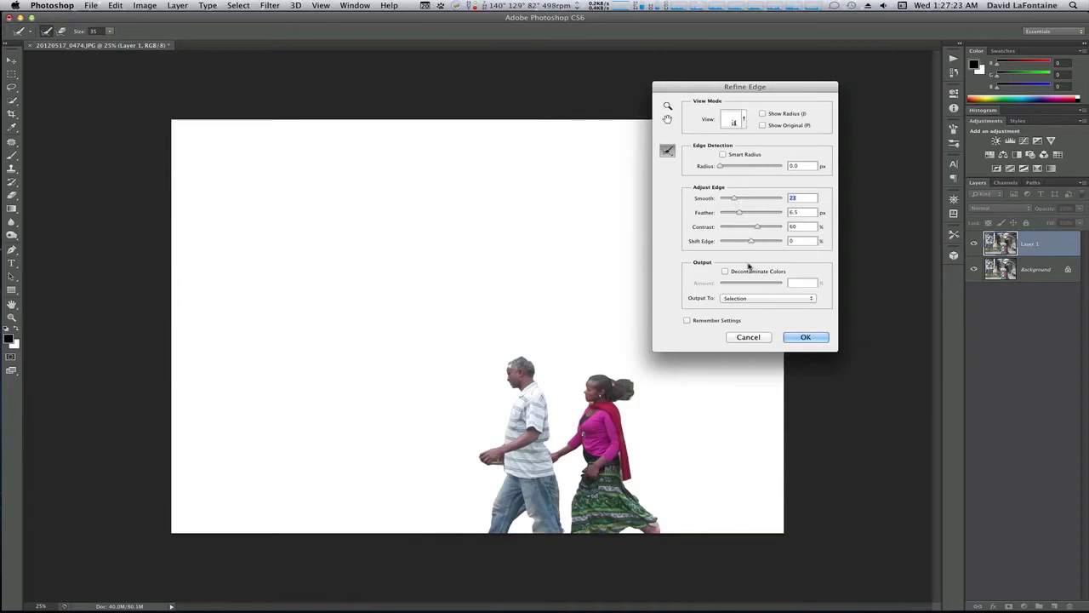
drag(749, 241, 753, 241)
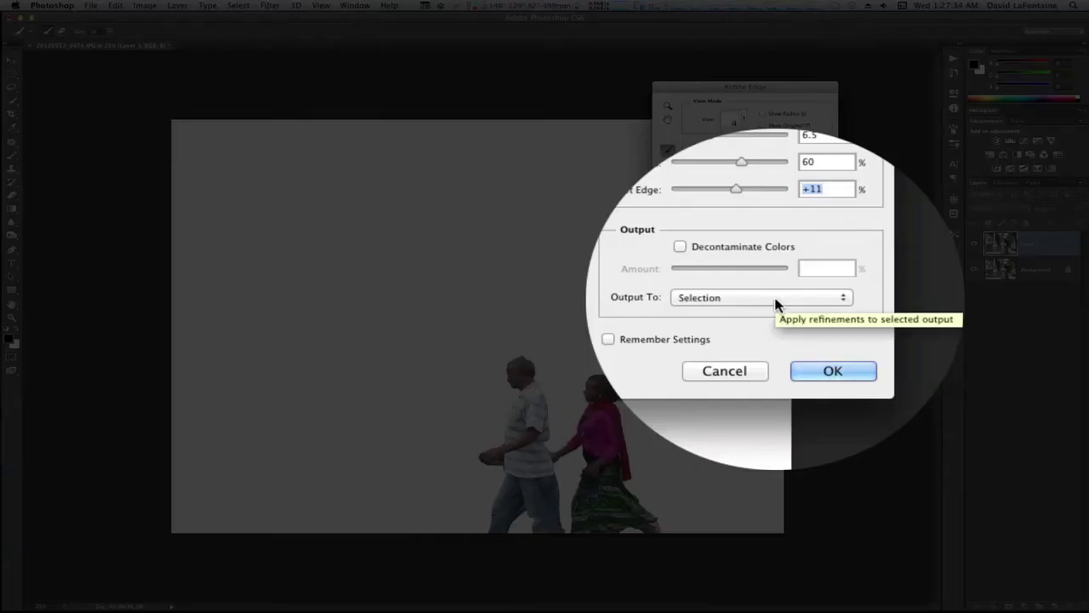
Output the refined couple to a New Layer and toggle the Background's visibility to check the cut-out.
click(774, 304)
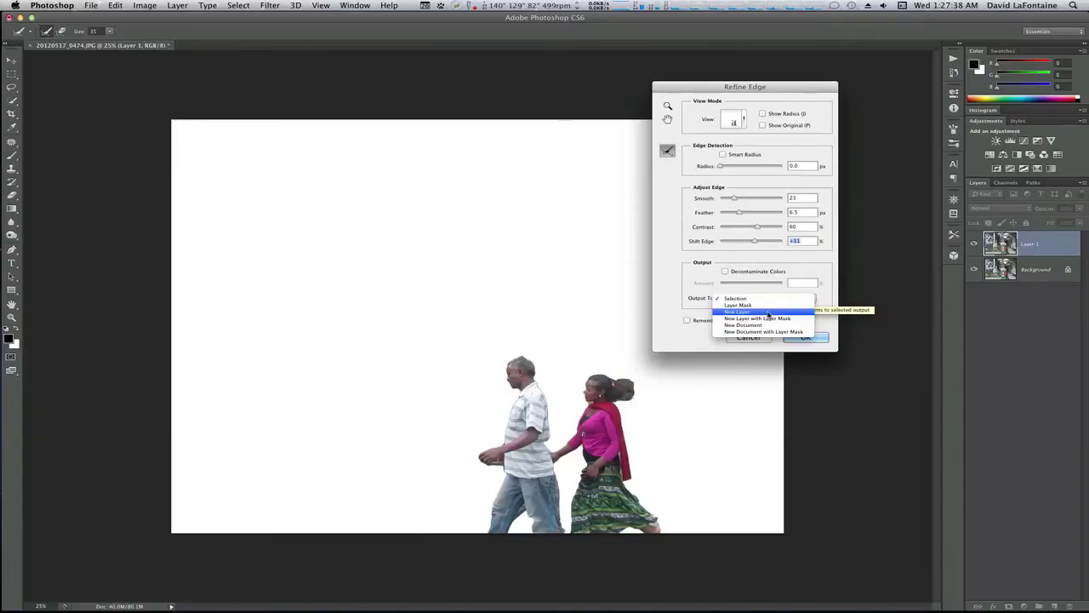
click(768, 312)
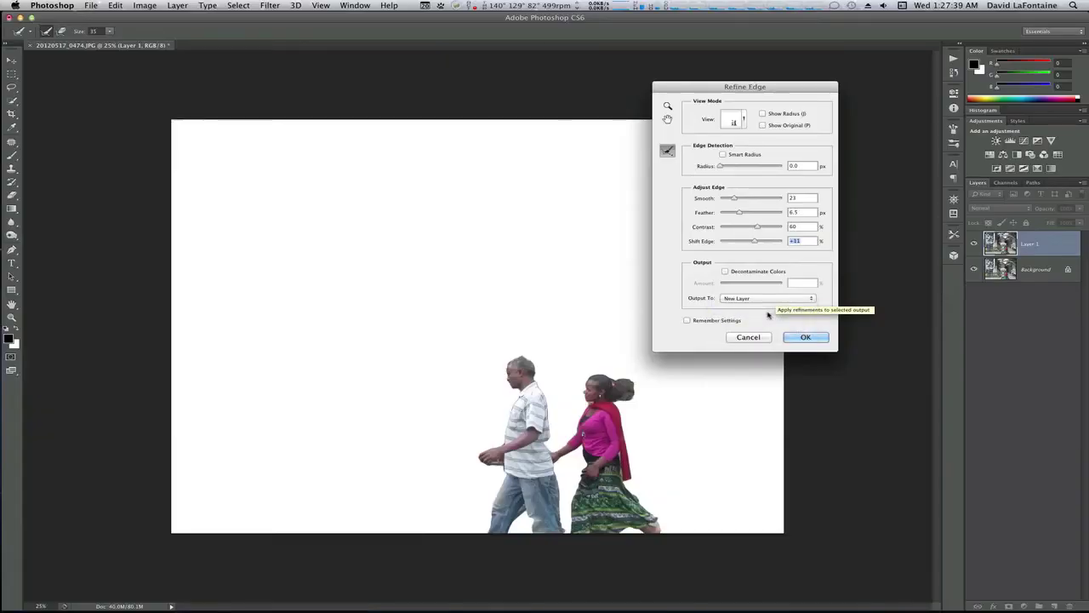
click(800, 339)
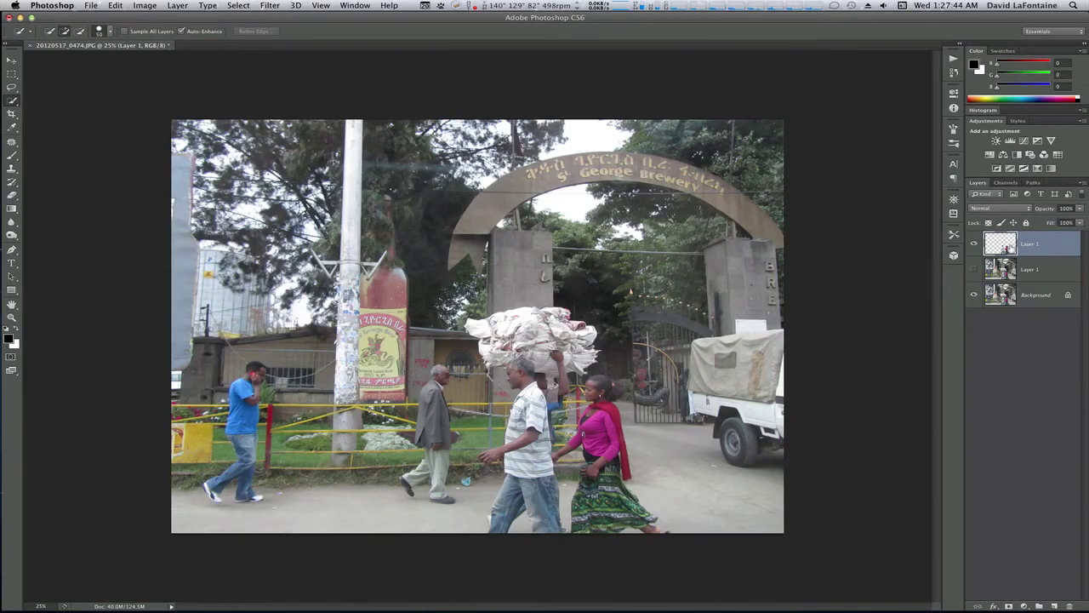
click(975, 295)
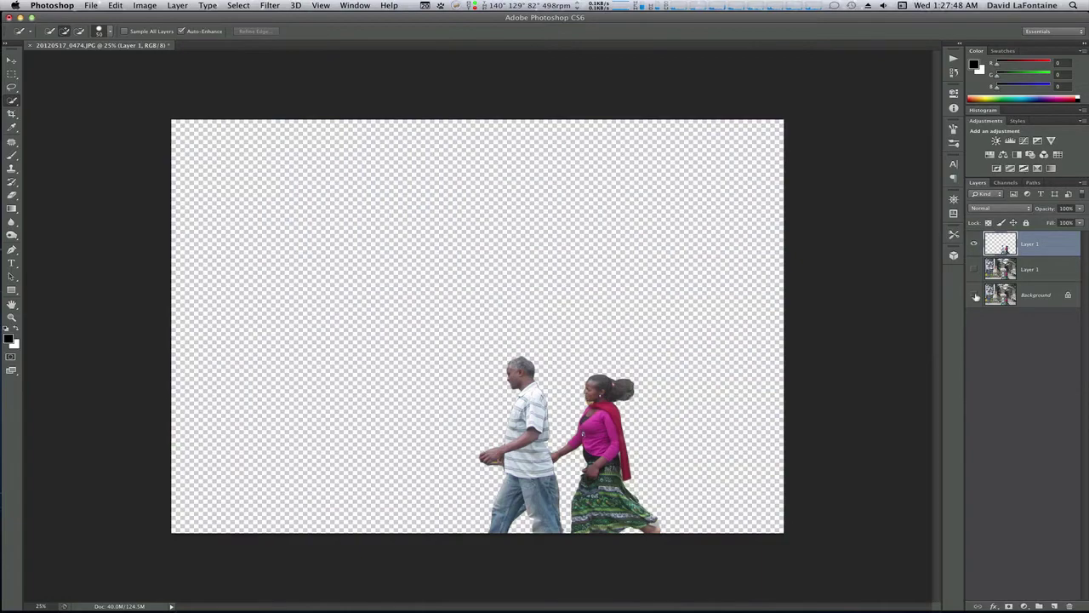
click(975, 295)
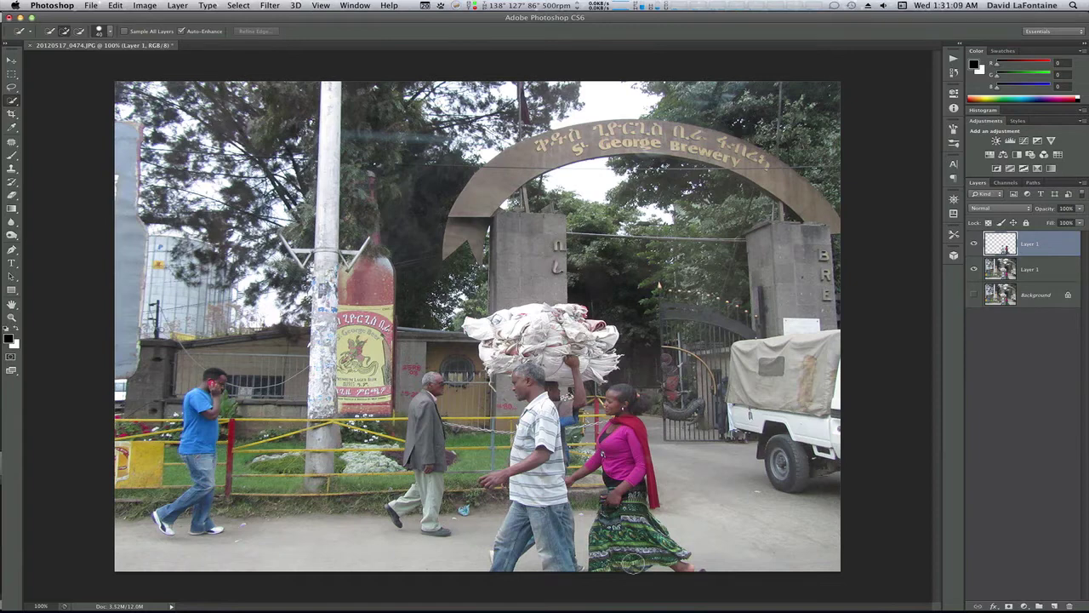
Select the woman's green skirt, try a Content-Aware Fill, dismiss the warning, and select the photo's Layer 1.
mouse_move(631, 562)
mouse_down()
mouse_move(606, 525)
mouse_move(630, 504)
mouse_move(637, 473)
mouse_move(644, 488)
mouse_move(626, 407)
mouse_move(524, 395)
mouse_move(505, 487)
mouse_move(521, 510)
mouse_move(514, 552)
mouse_up()
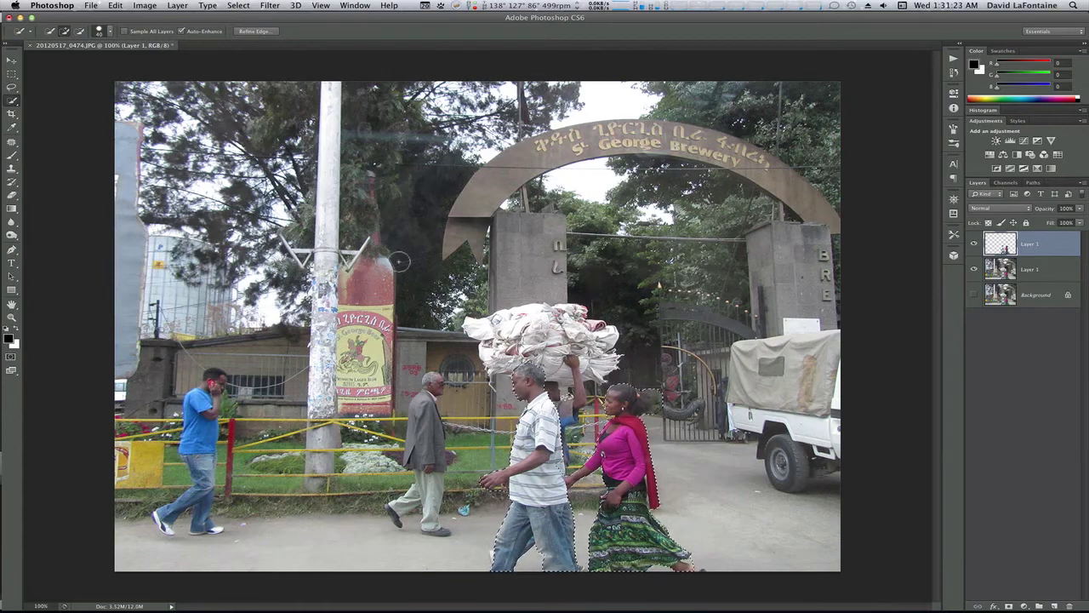
click(176, 6)
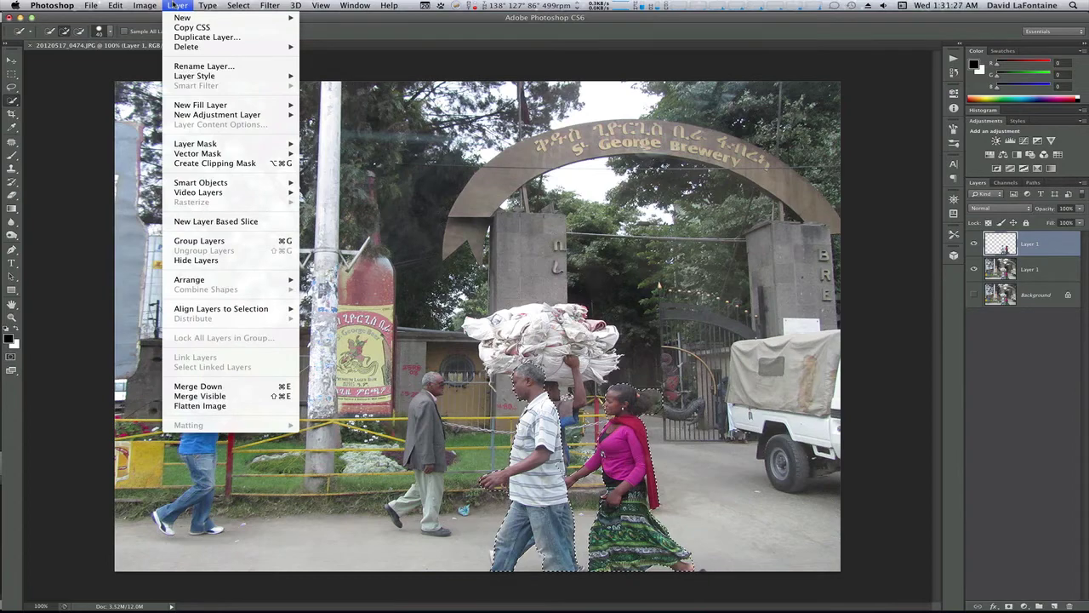
mouse_move(194, 105)
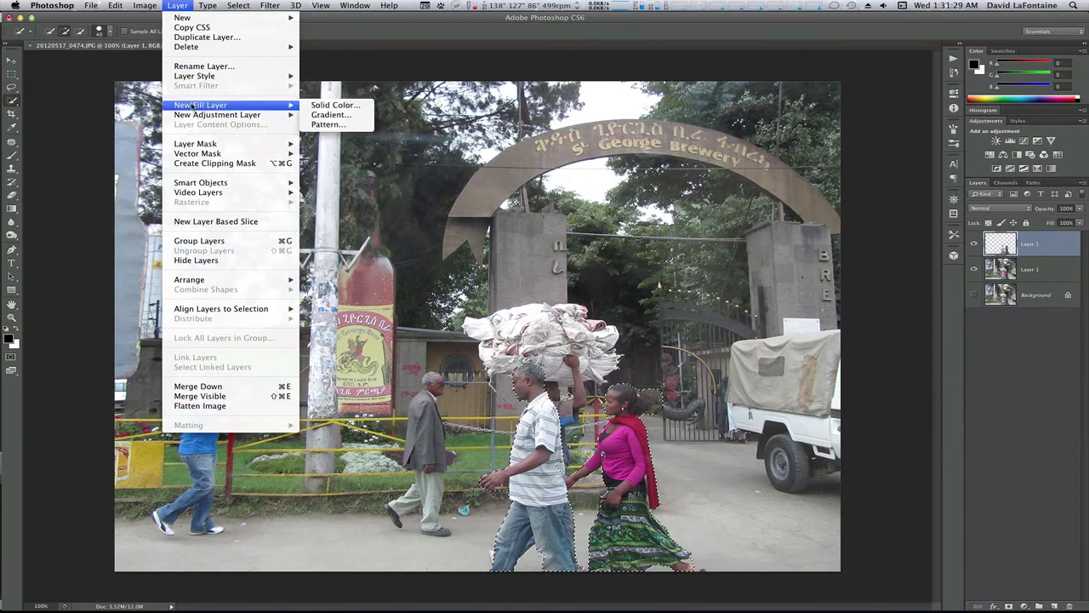
mouse_move(120, 5)
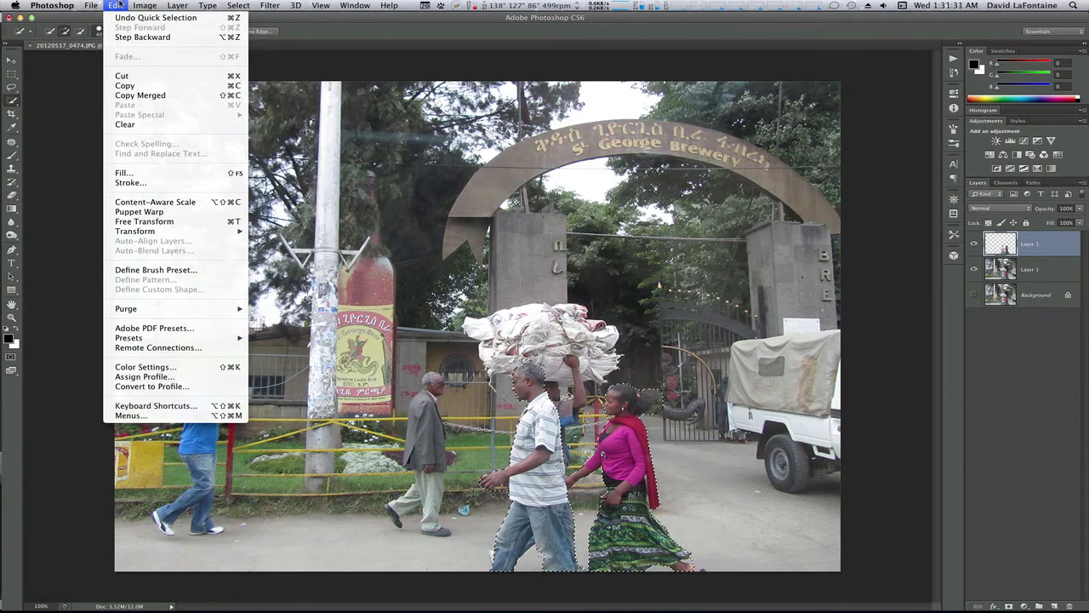
key(Escape)
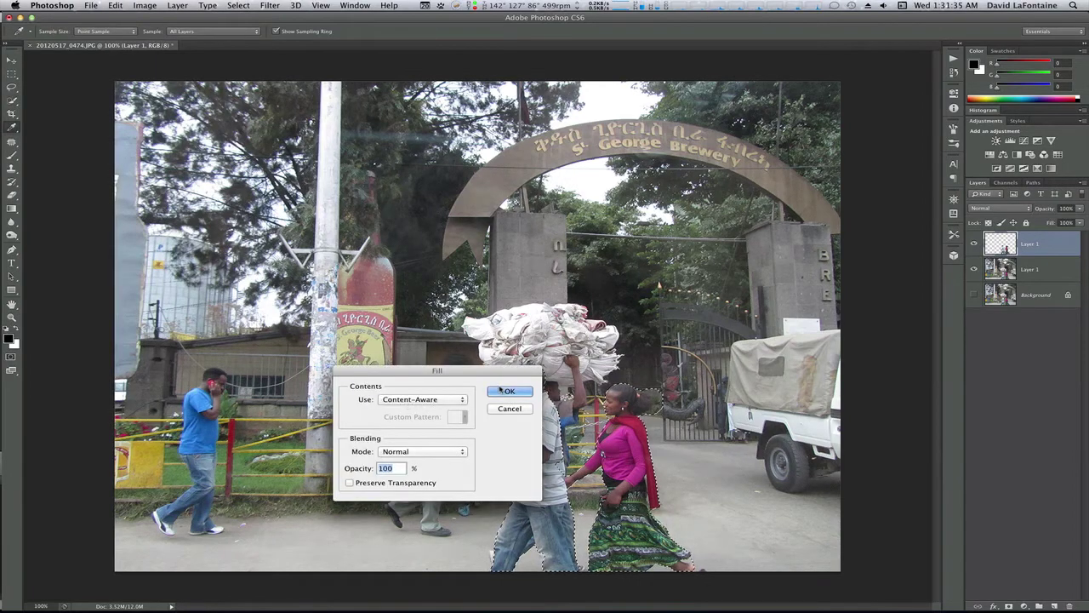
click(505, 391)
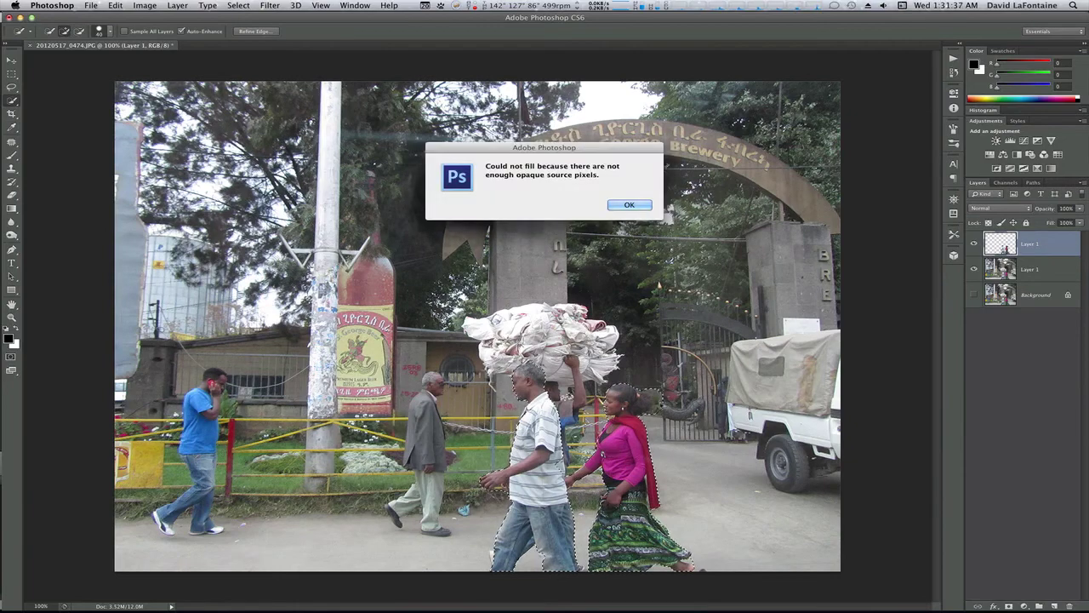
click(630, 205)
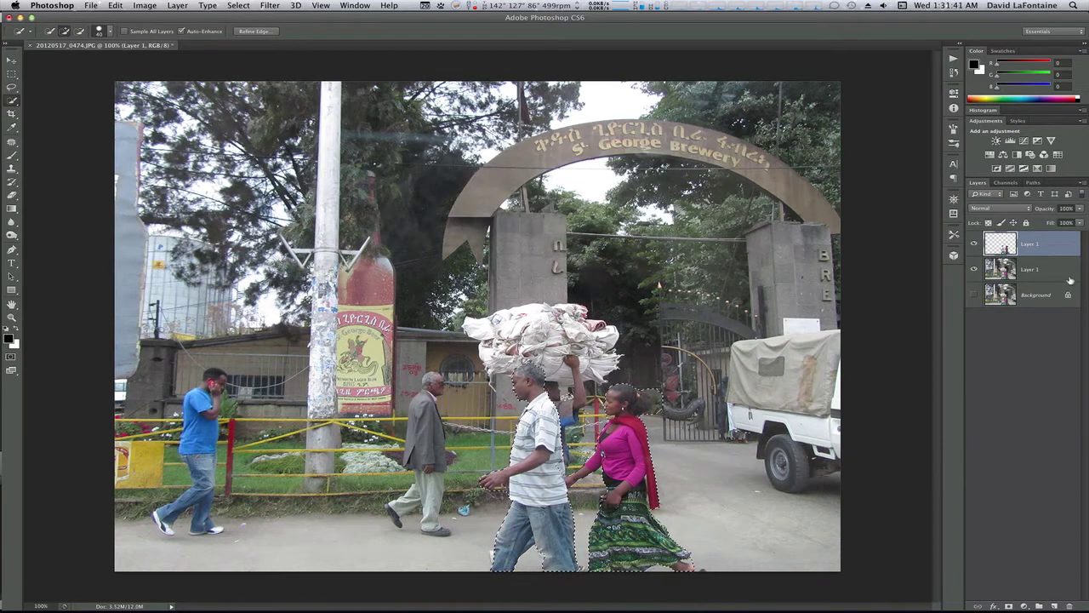
click(1025, 269)
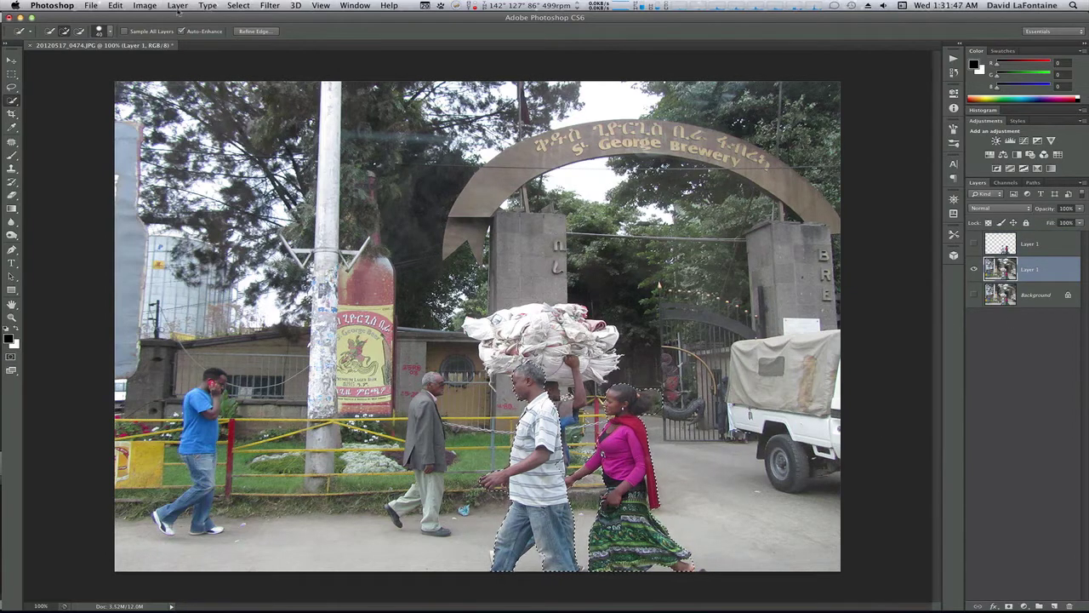
Use Edit > Fill with Content-Aware to replace the couple with street and fence texture.
click(144, 6)
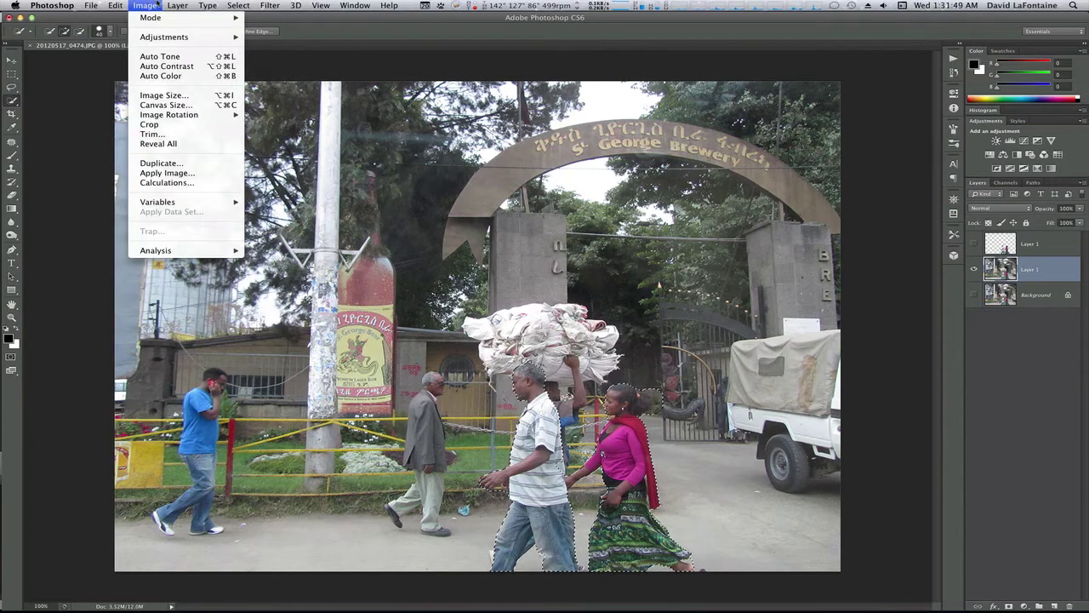
mouse_move(114, 6)
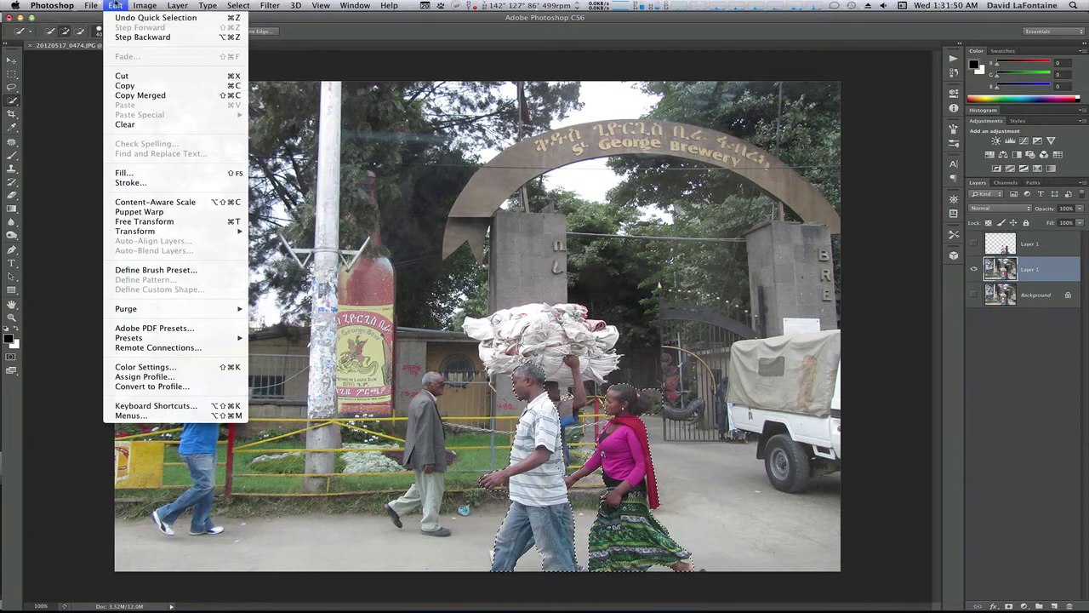
click(121, 177)
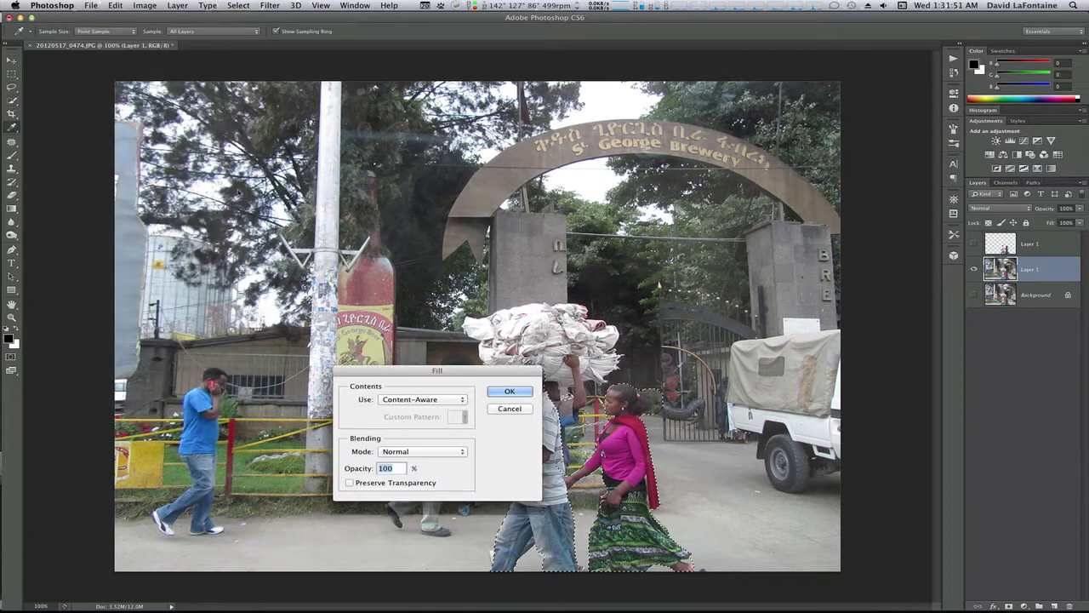
click(499, 394)
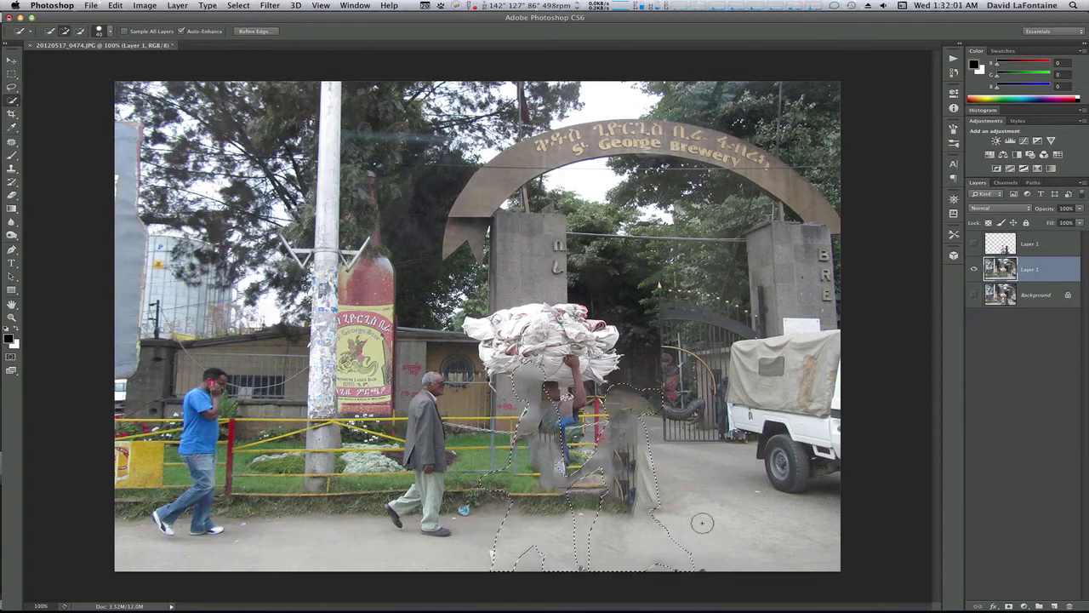
click(12, 265)
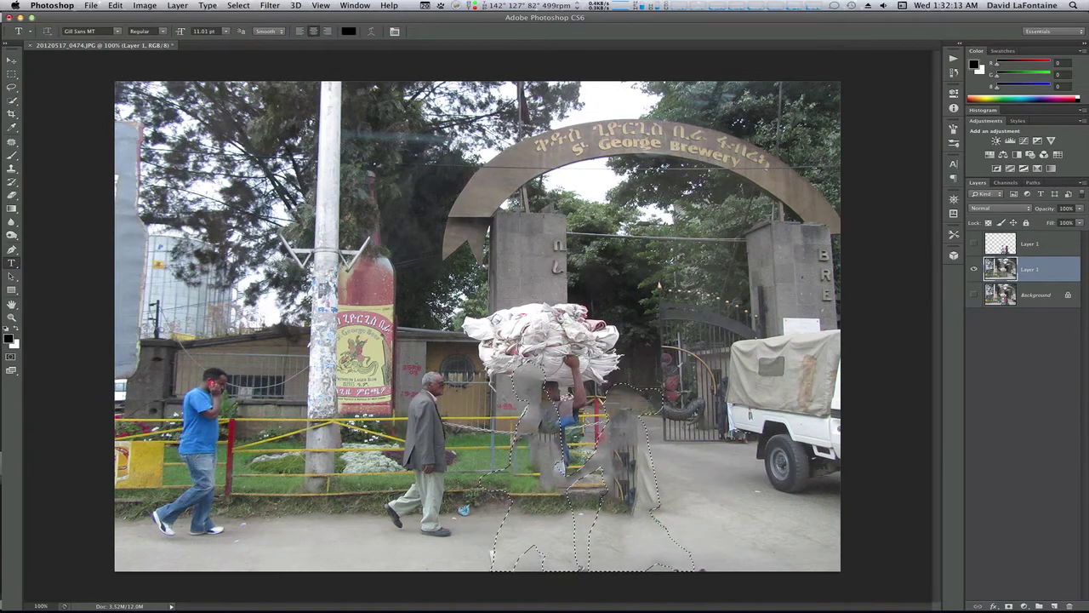
Draw a text box across the lower middle of the photo and type 'St. George' at 35.01 pt.
drag(196, 407, 809, 507)
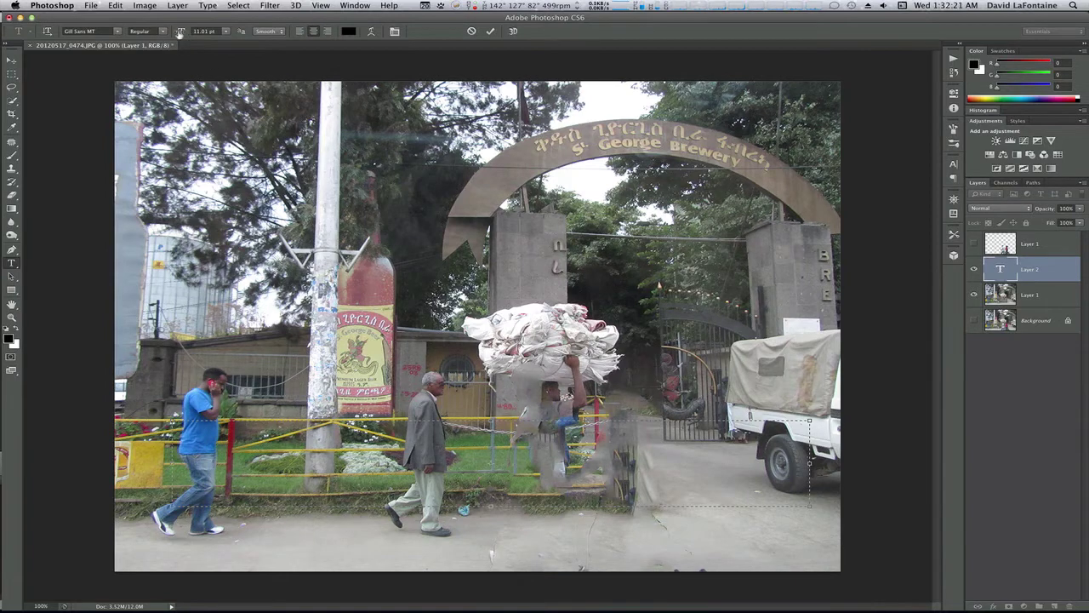
mouse_move(180, 33)
mouse_down()
mouse_move(223, 37)
mouse_move(200, 35)
mouse_up()
text(St.)
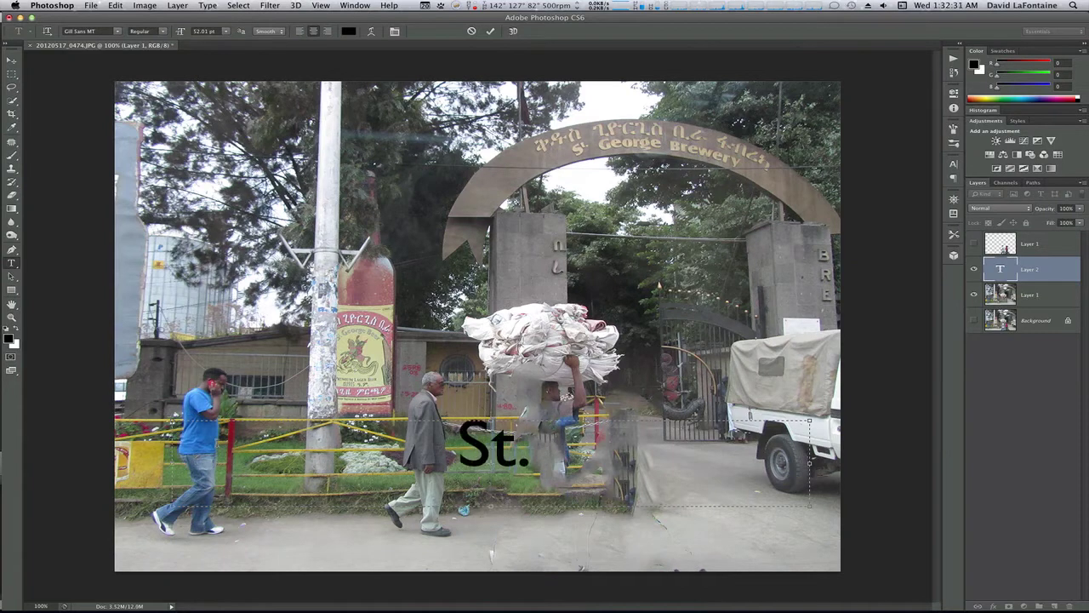
text( George)
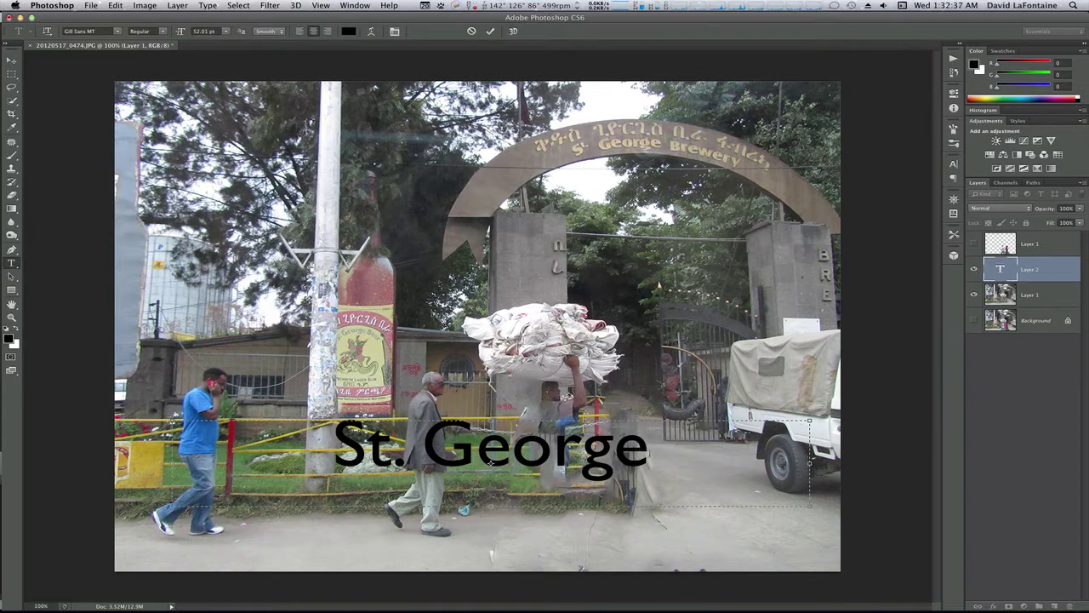
drag(649, 460, 316, 433)
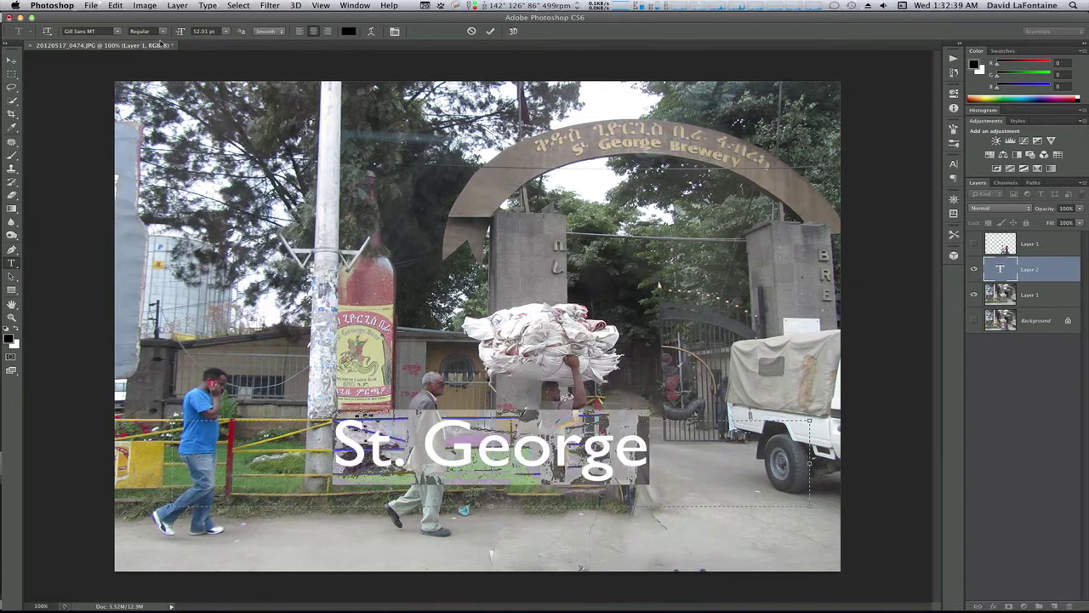
drag(182, 32, 176, 33)
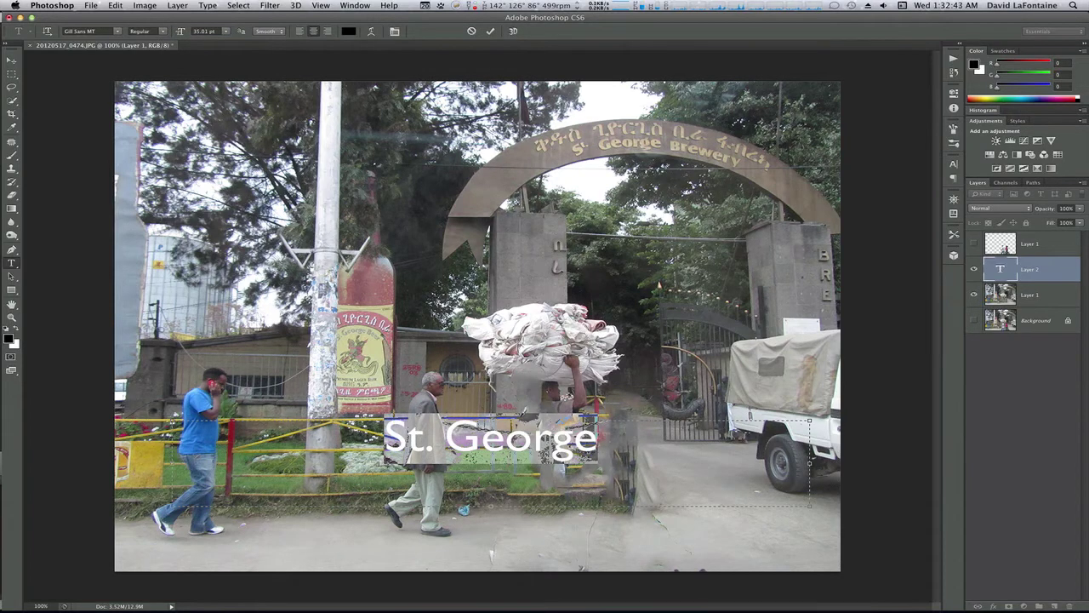
click(597, 443)
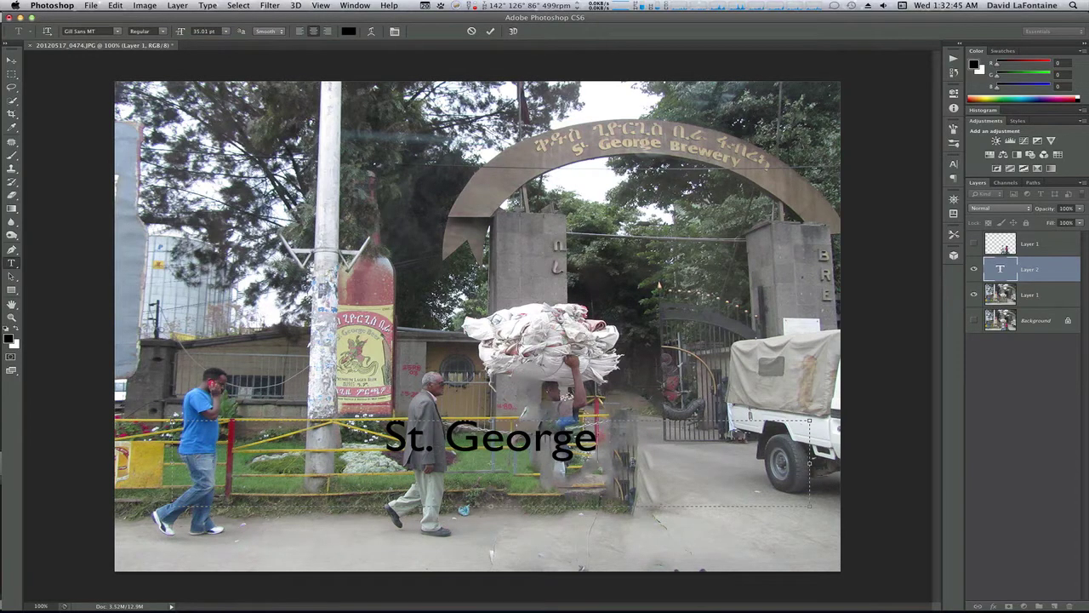
Finish the caption with 'Brewery, Addis Ababa' and shrink it to 30.01 pt to fit one line.
text(Bre)
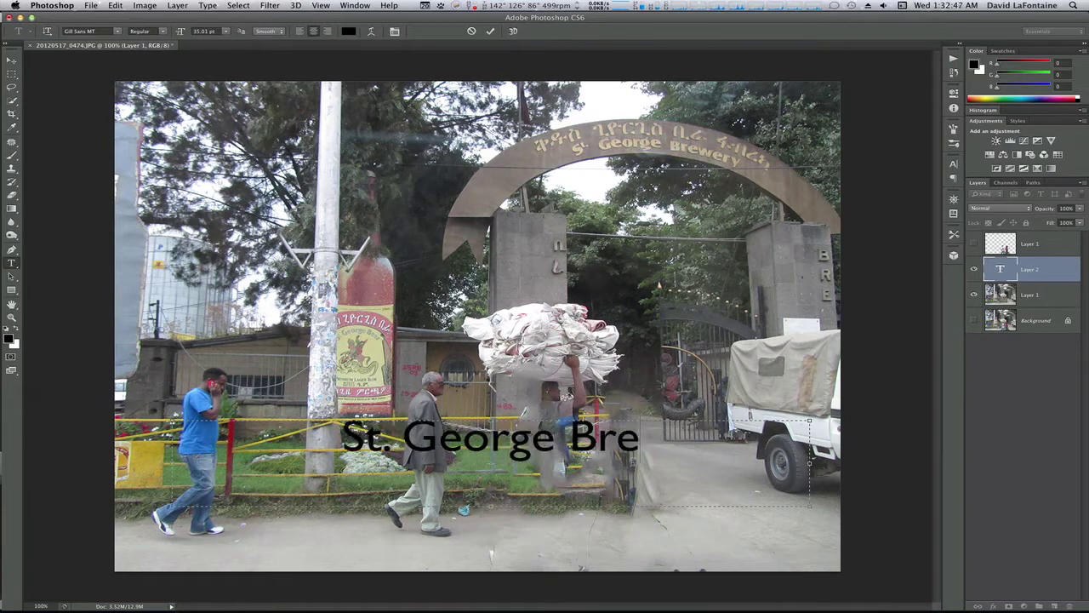
text(wery,)
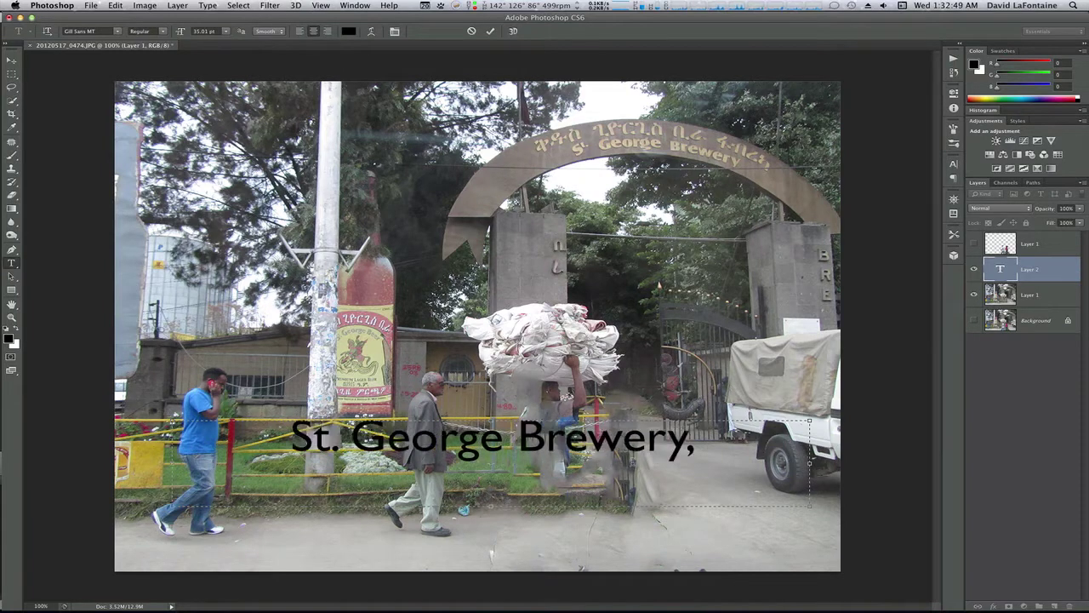
text( Addis A)
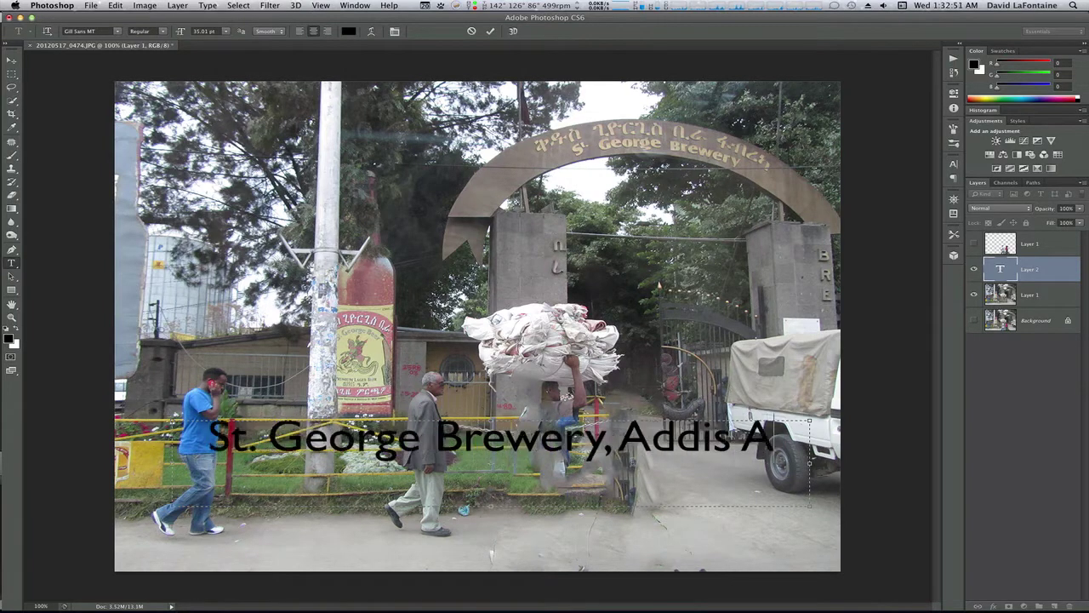
text(baba)
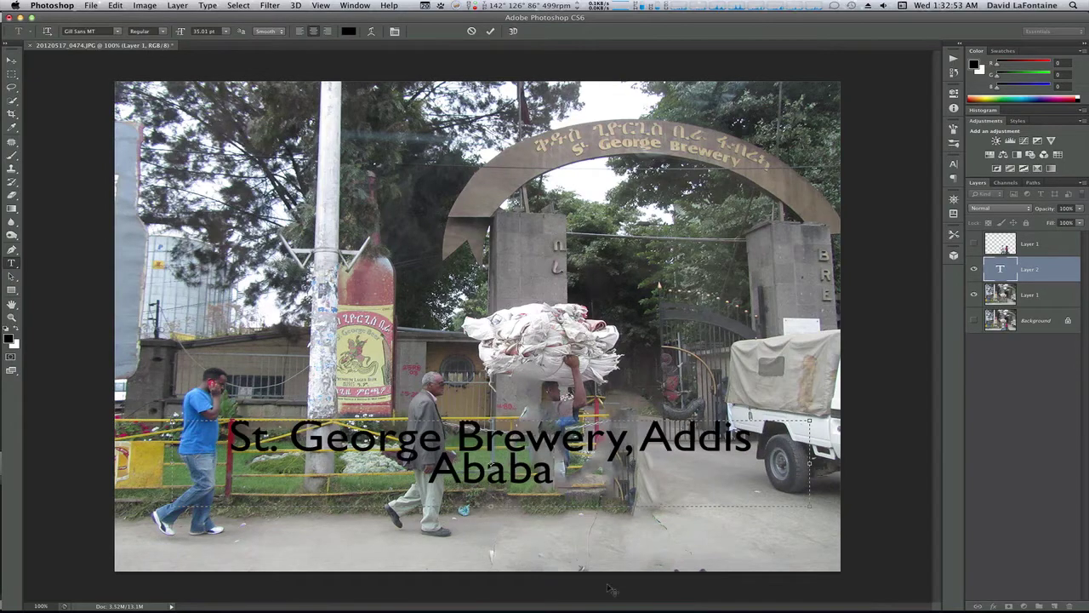
drag(553, 473, 174, 415)
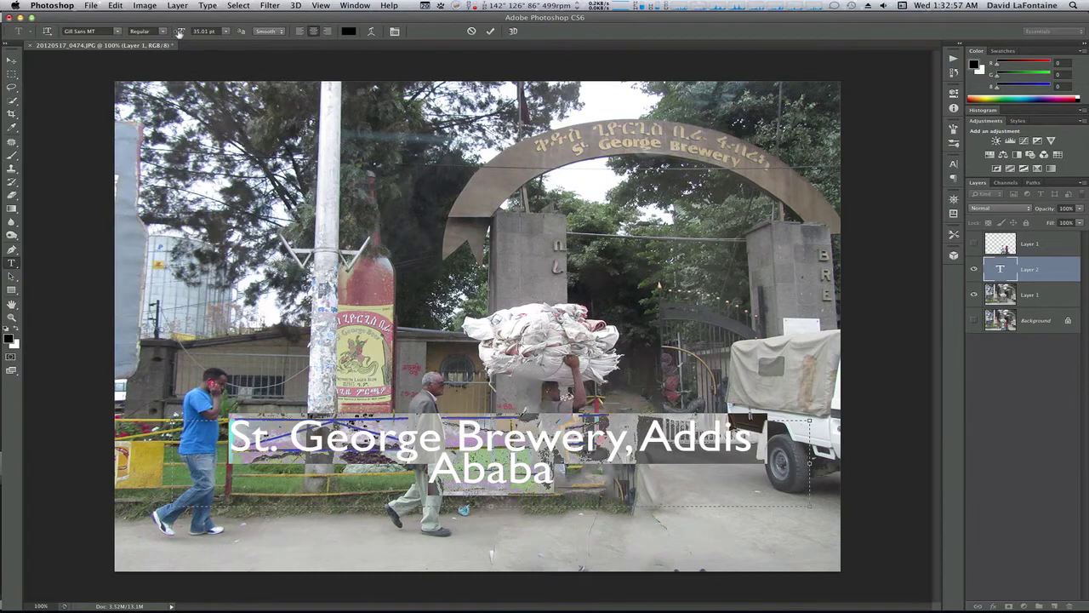
drag(179, 31, 177, 32)
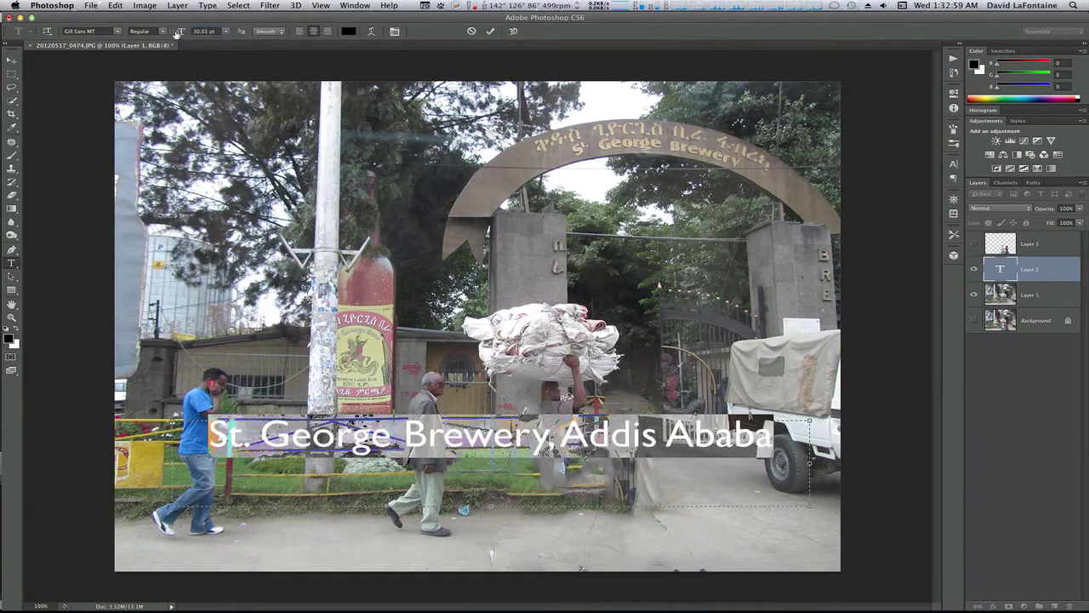
click(117, 31)
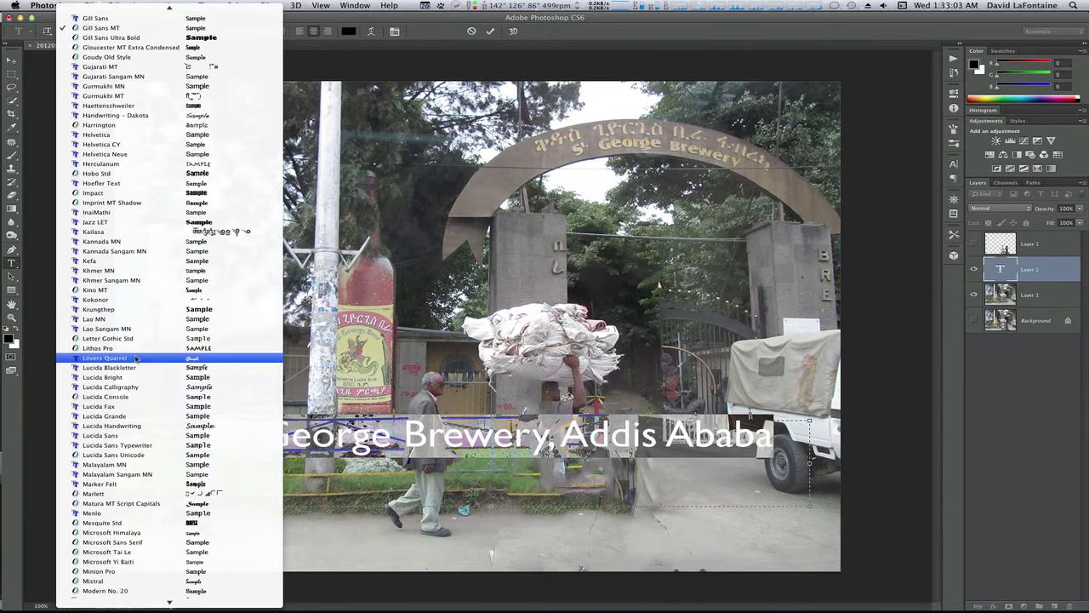
Set the caption in Lucida Handwriting at 23.01 pt and reselect the whole line.
click(163, 430)
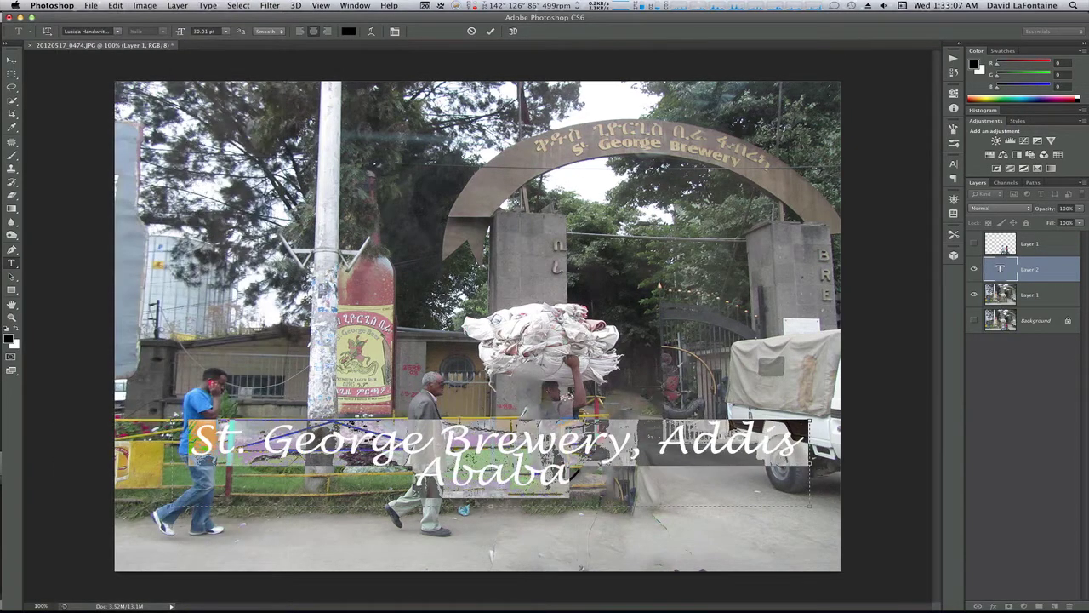
drag(172, 32, 174, 33)
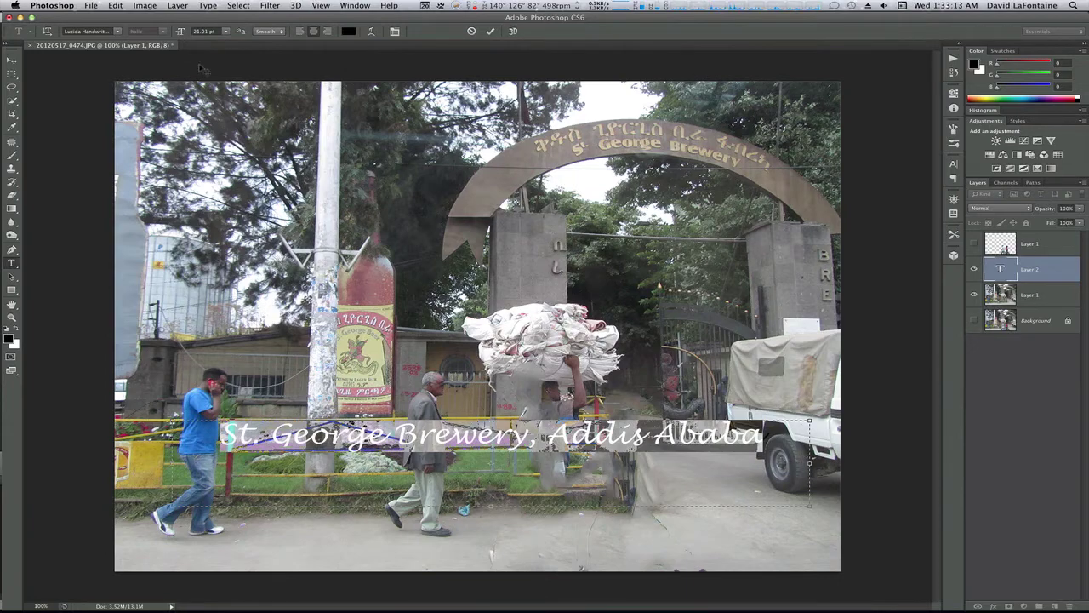
drag(179, 31, 184, 31)
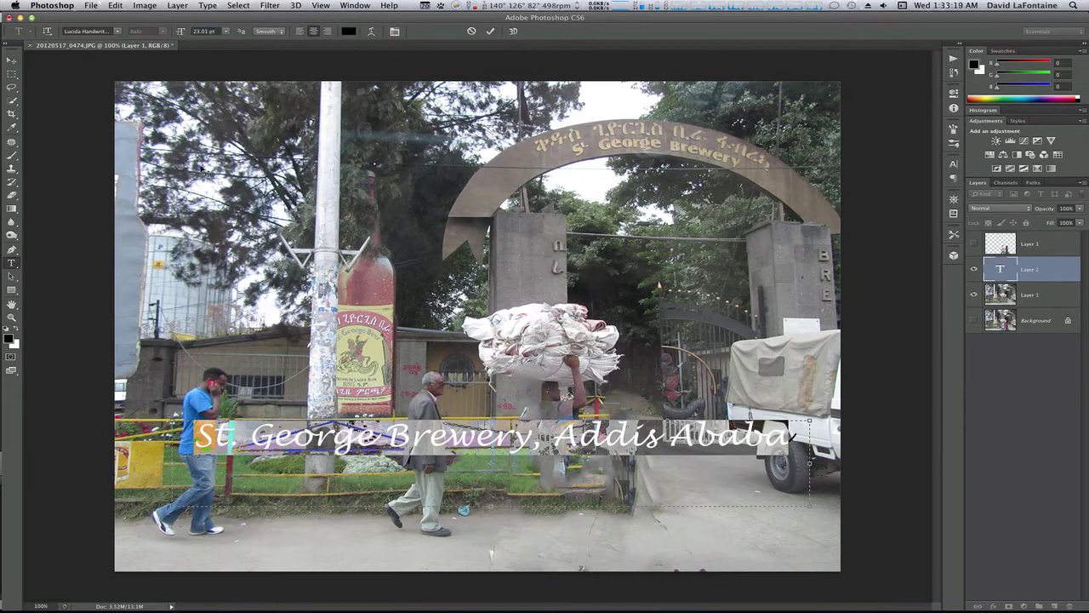
click(330, 435)
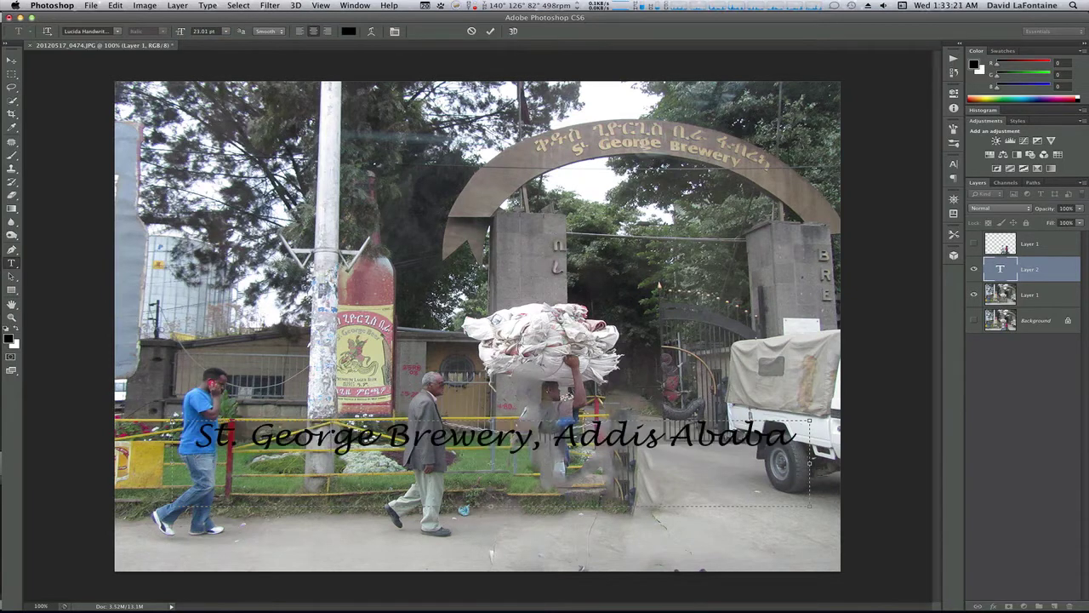
drag(194, 435, 213, 436)
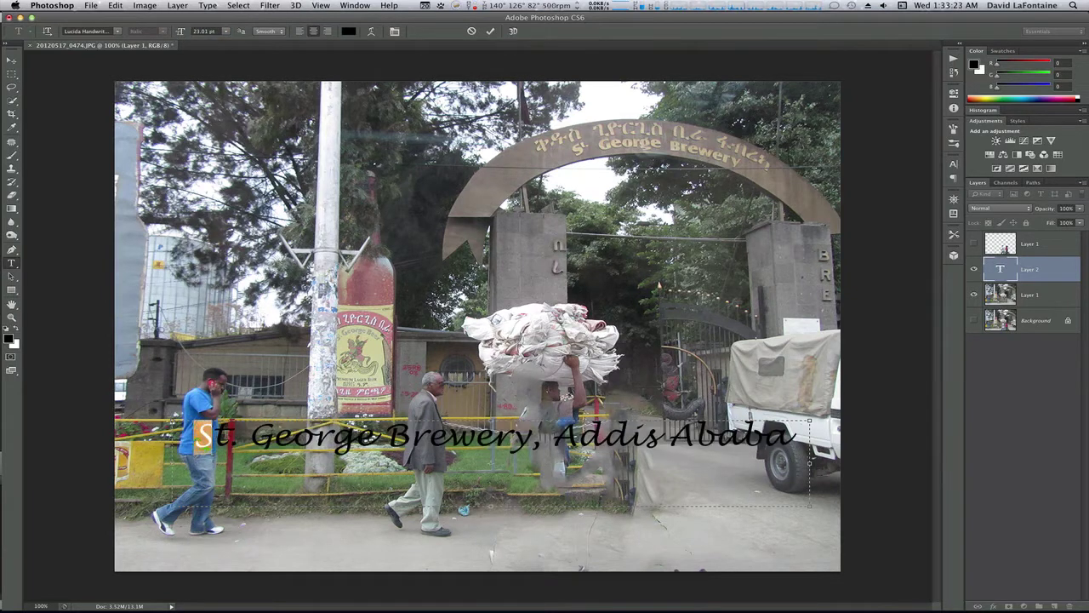
key(super+a)
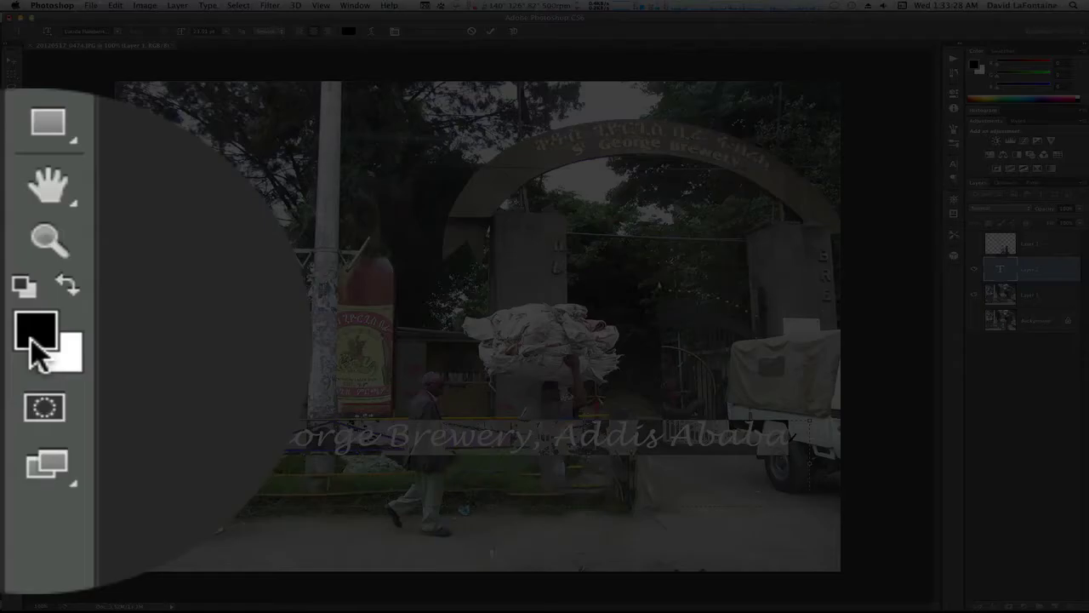
Color the caption deep blue (193bba).
click(9, 341)
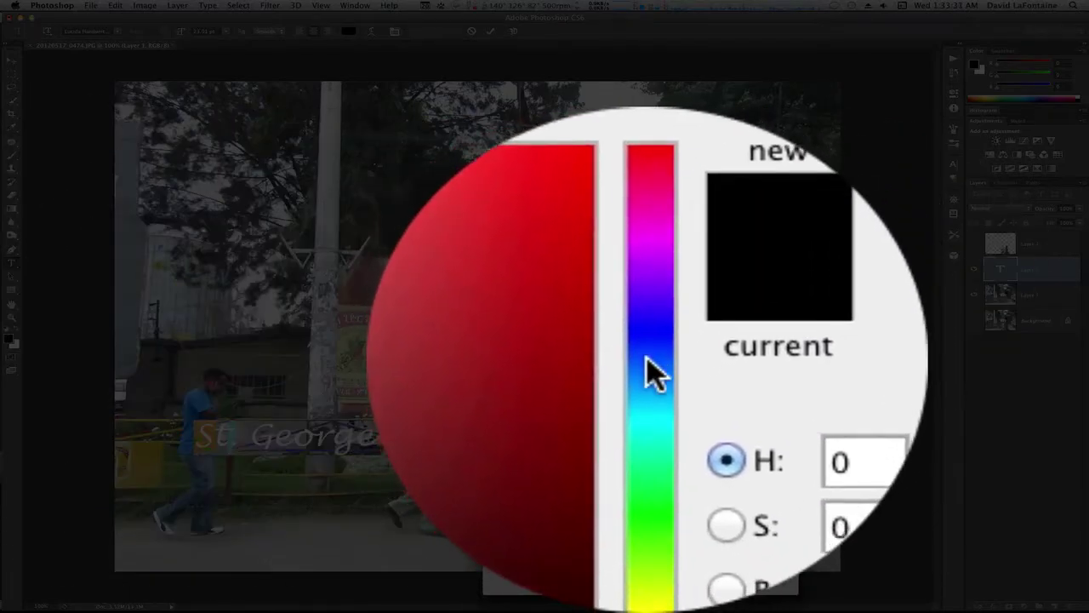
click(648, 457)
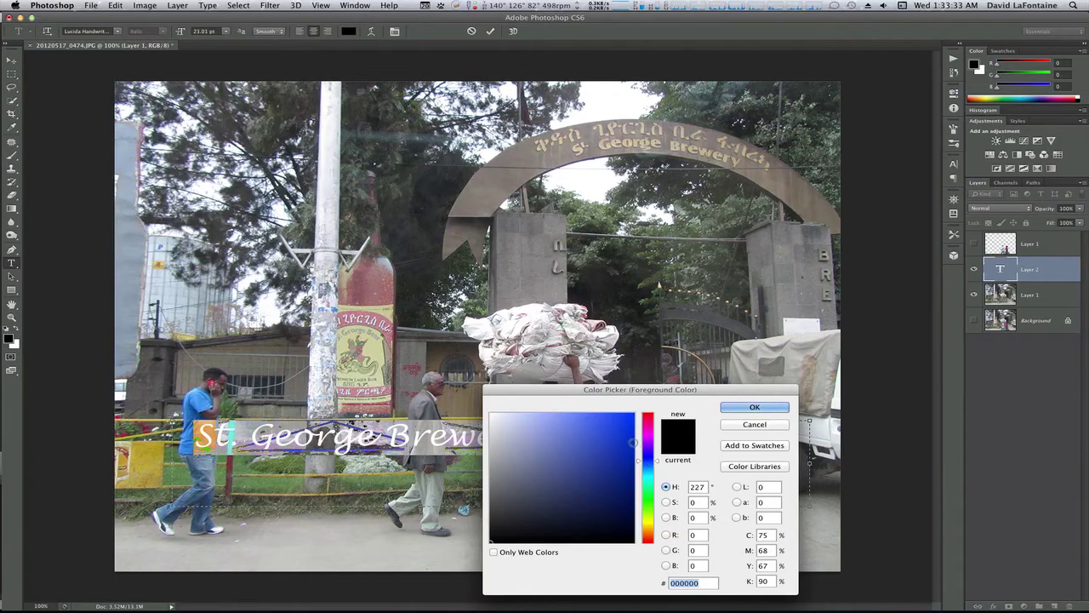
click(614, 447)
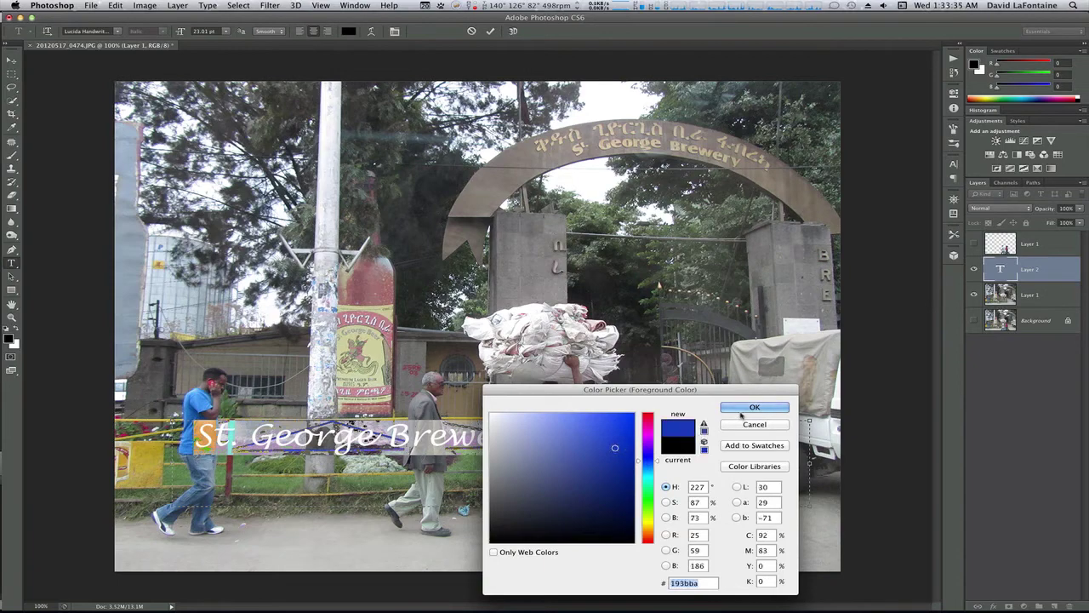
click(754, 407)
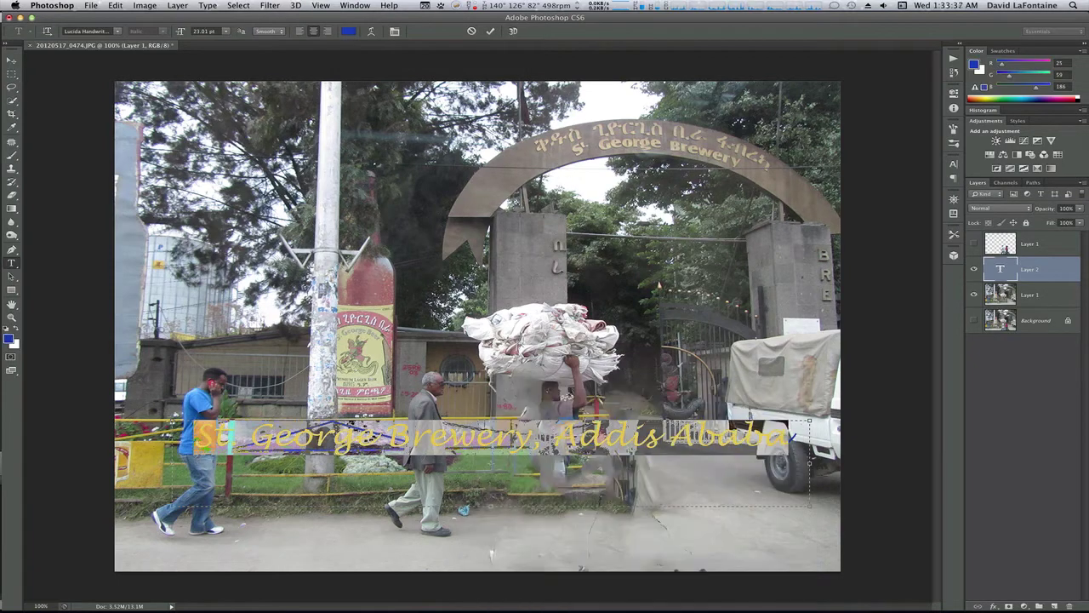
click(374, 437)
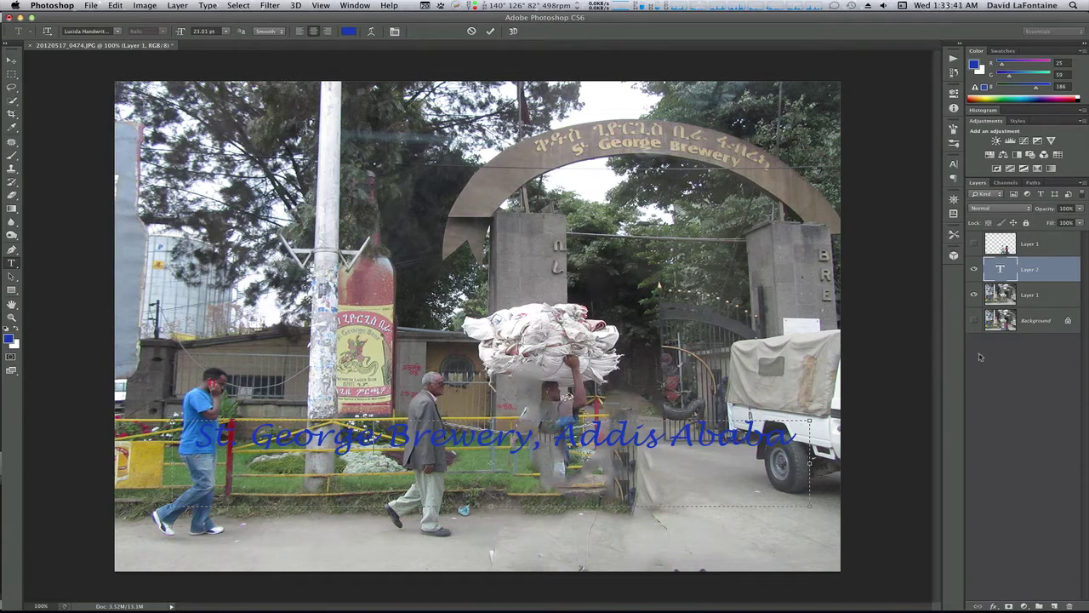
Commit the caption and move its type layer to the top of the Layers panel.
click(1026, 271)
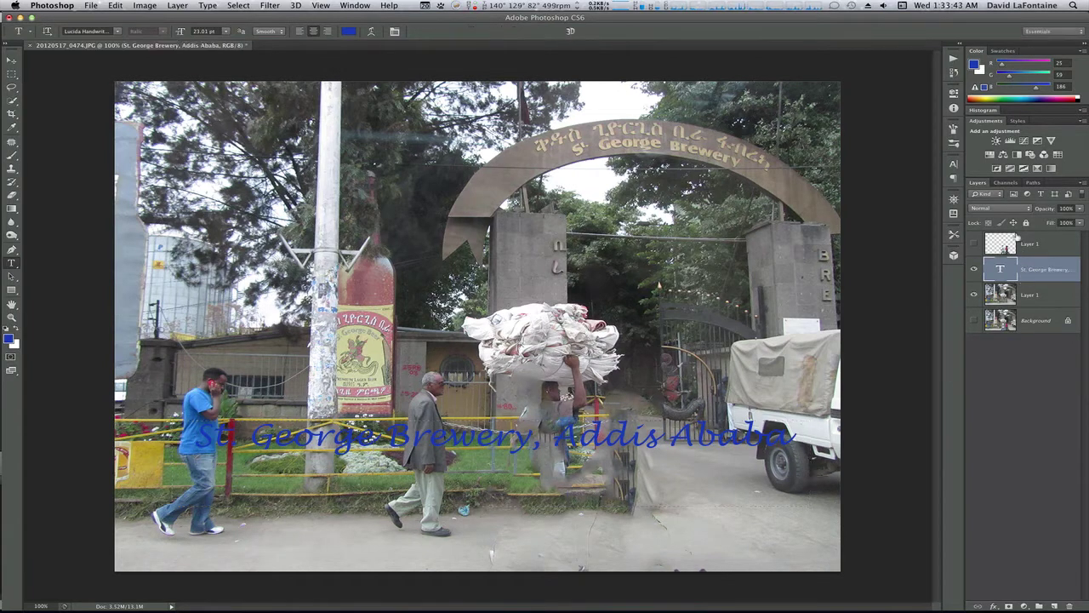
drag(1027, 272, 1028, 233)
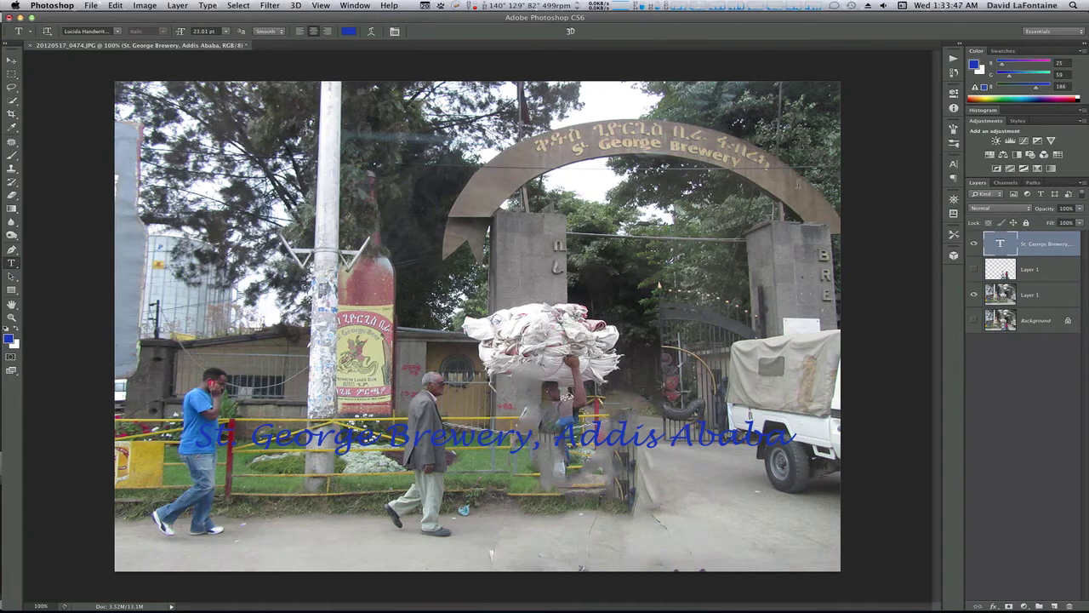
click(295, 6)
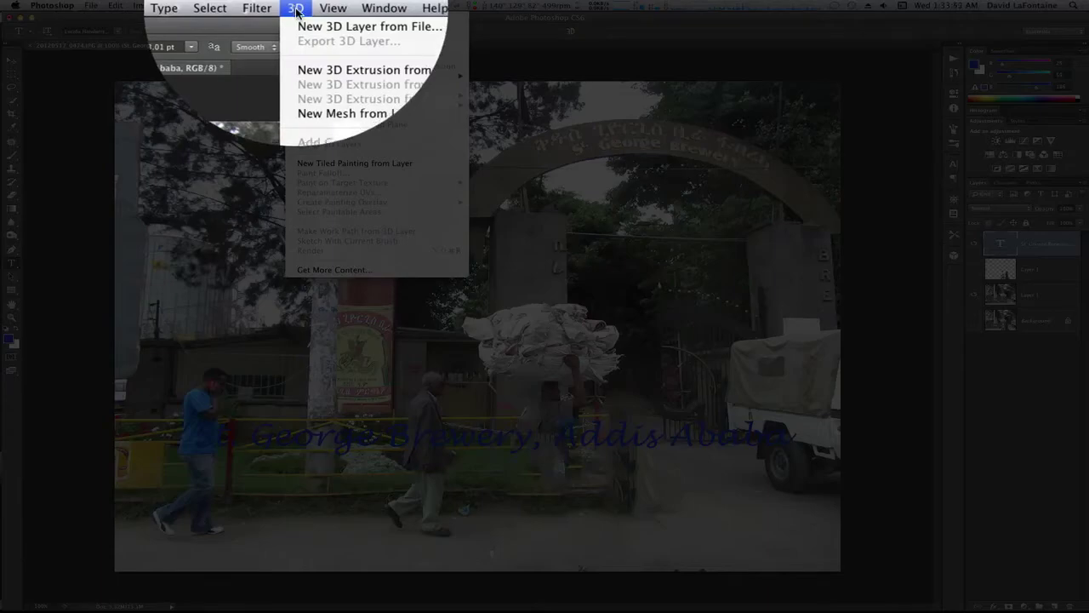
Extrude the blue caption into 3D text, switch to the 3D workspace, and view its coordinates.
click(362, 70)
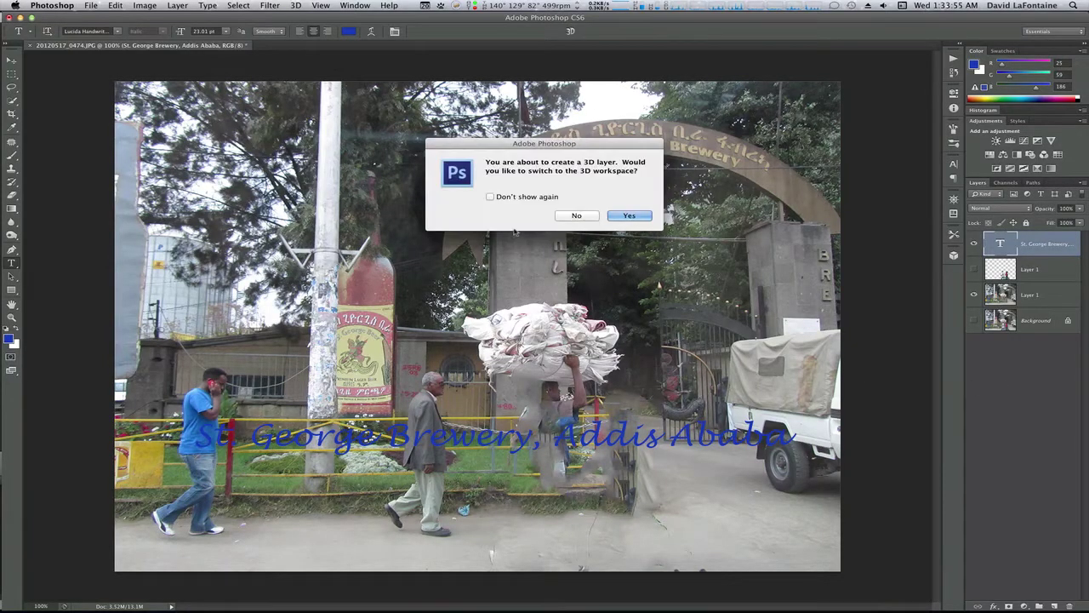
click(630, 215)
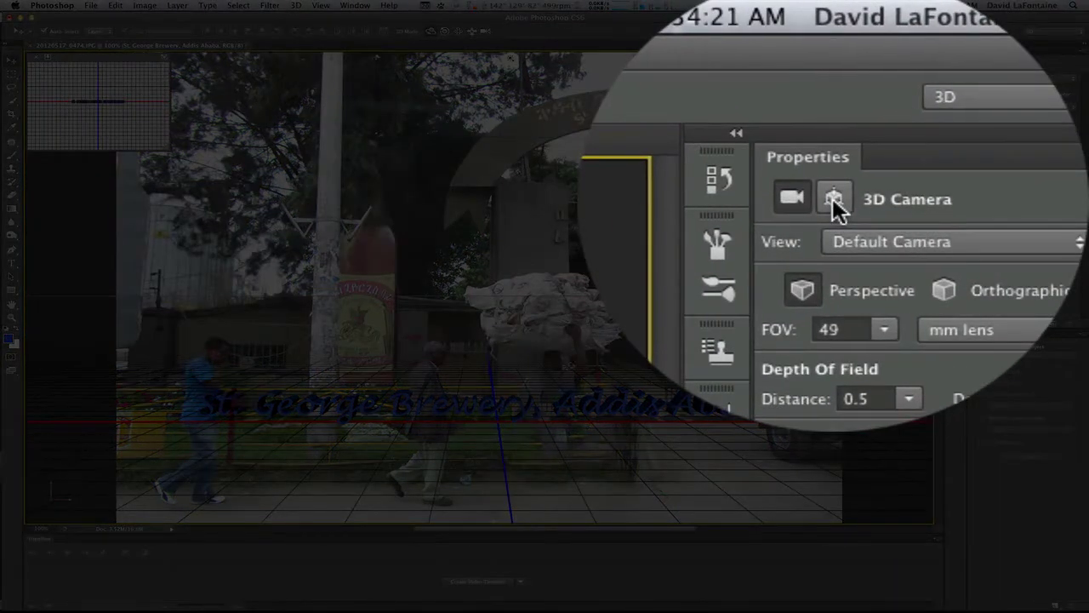
click(836, 201)
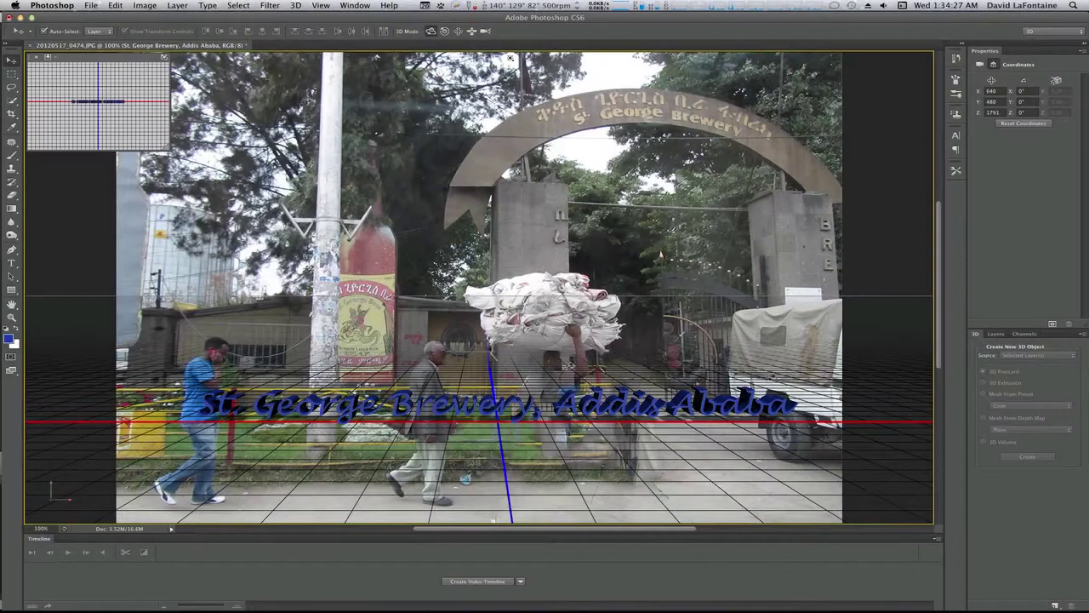
Look through the camera settings, Layers, Channels and the 3D scene tree panels.
click(980, 65)
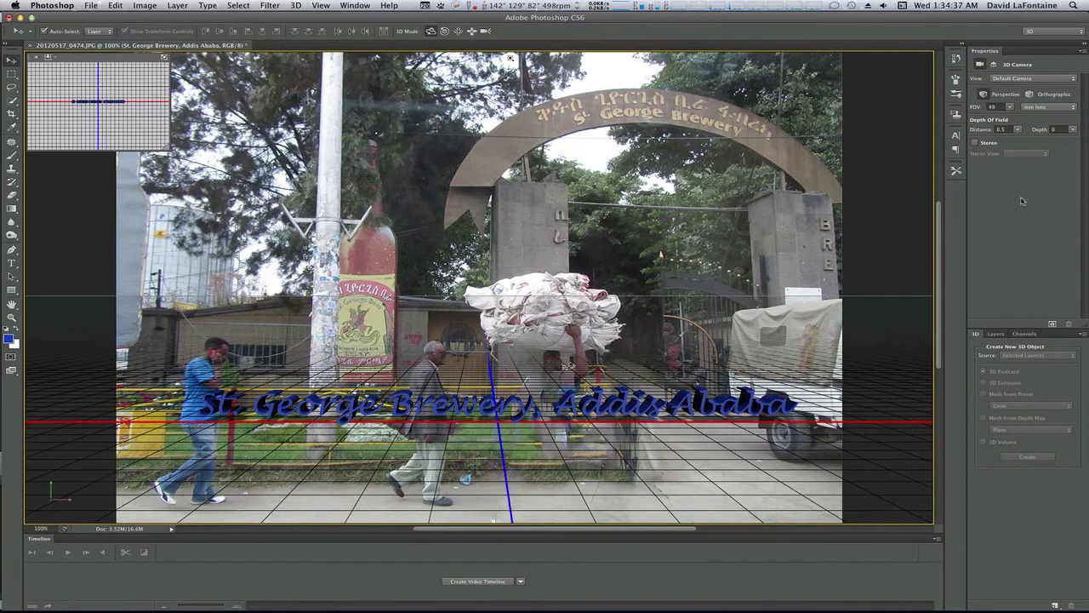
click(997, 334)
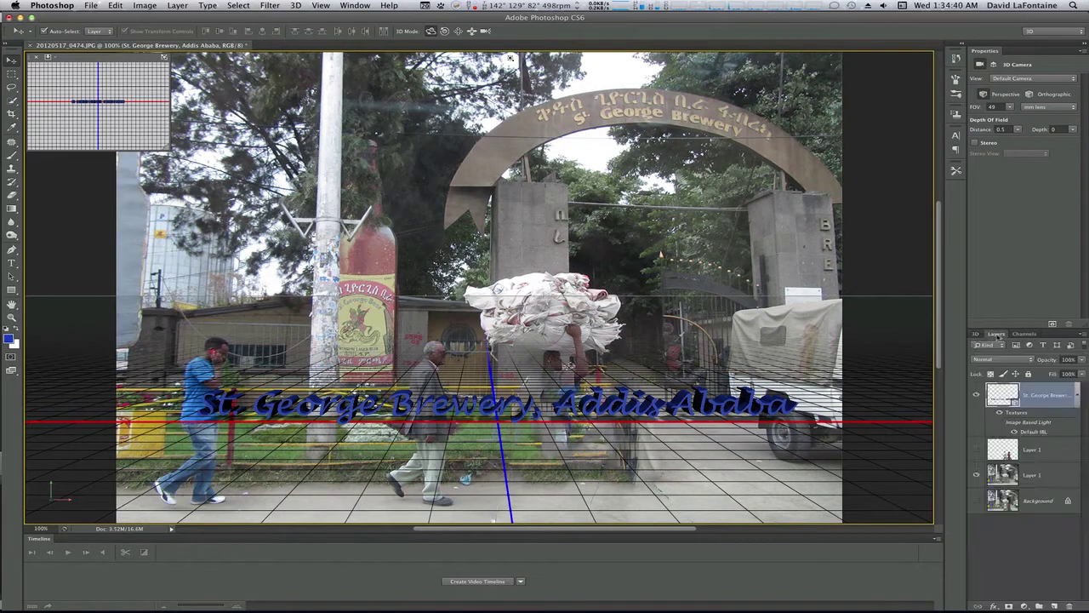
click(1024, 334)
click(977, 334)
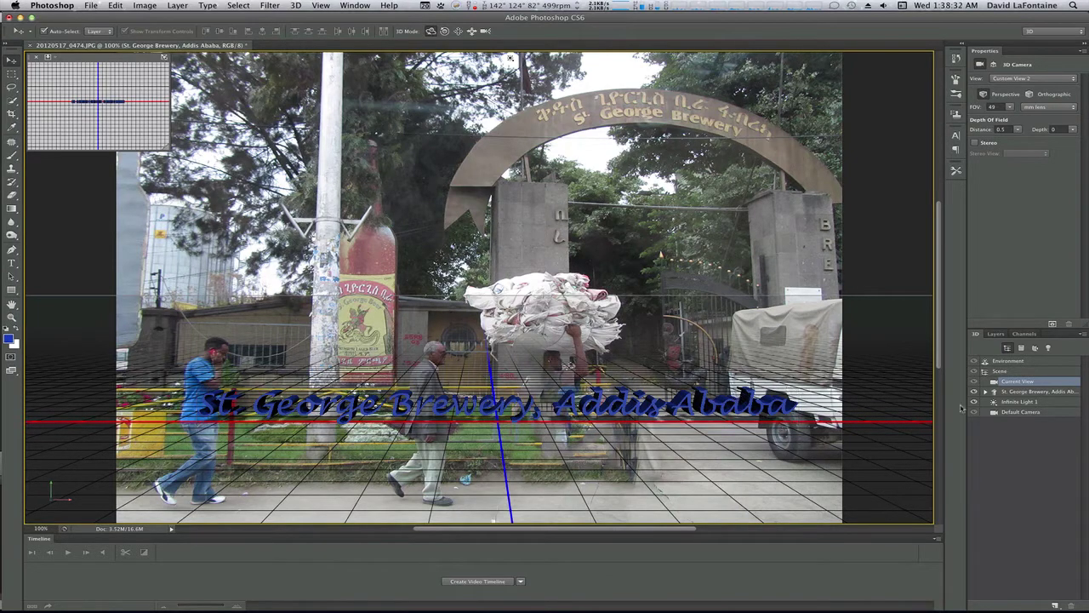
Select the St. George Brewery mesh in the 3D panel to show its Mesh properties.
click(1012, 394)
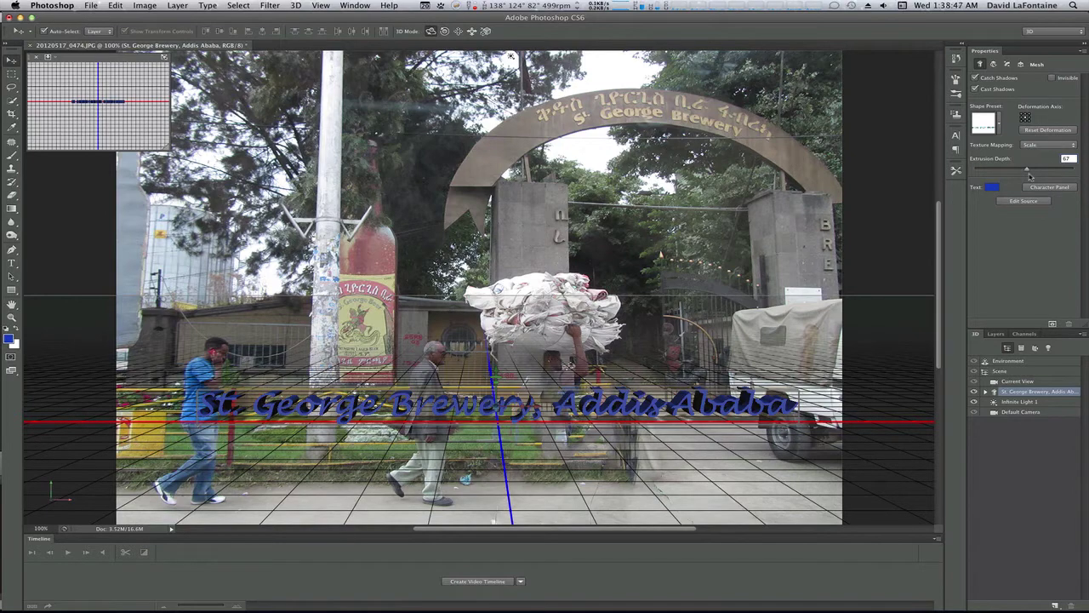
Adjust the caption's Extrusion Depth slider, settling at 85 instead of 67.
drag(1029, 174, 1024, 169)
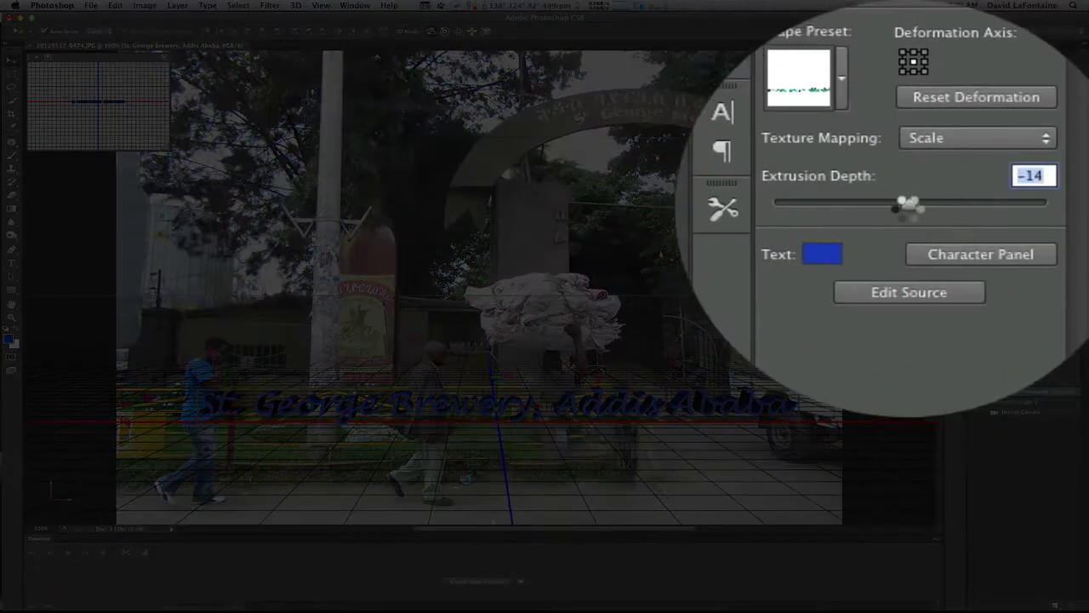
drag(908, 204, 1034, 175)
drag(1032, 173, 1028, 173)
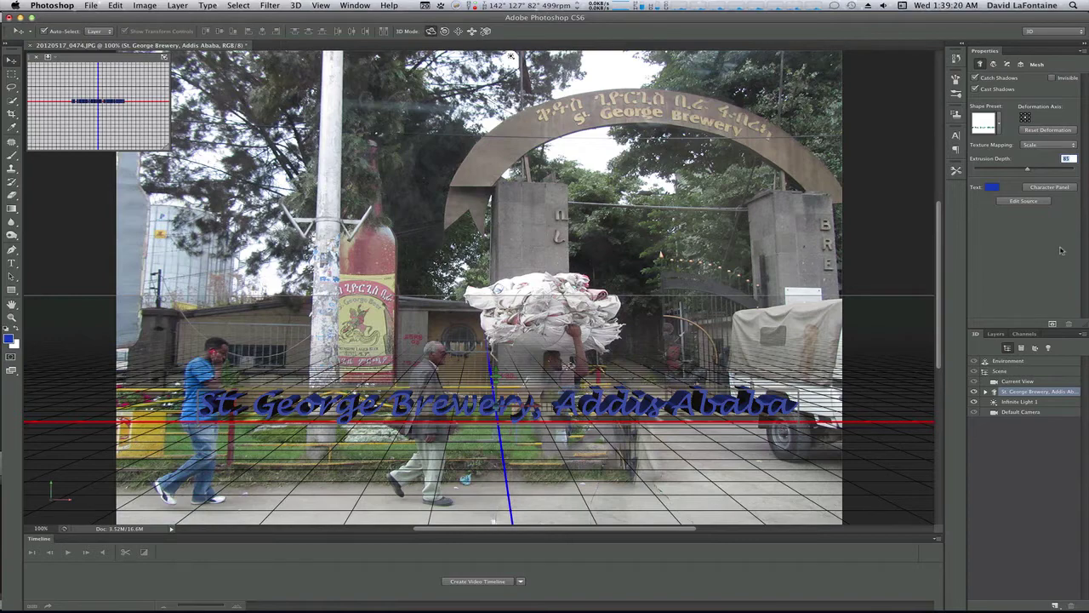
Select Current View, then Infinite Light 1 to show its properties and on-canvas widget.
click(1013, 382)
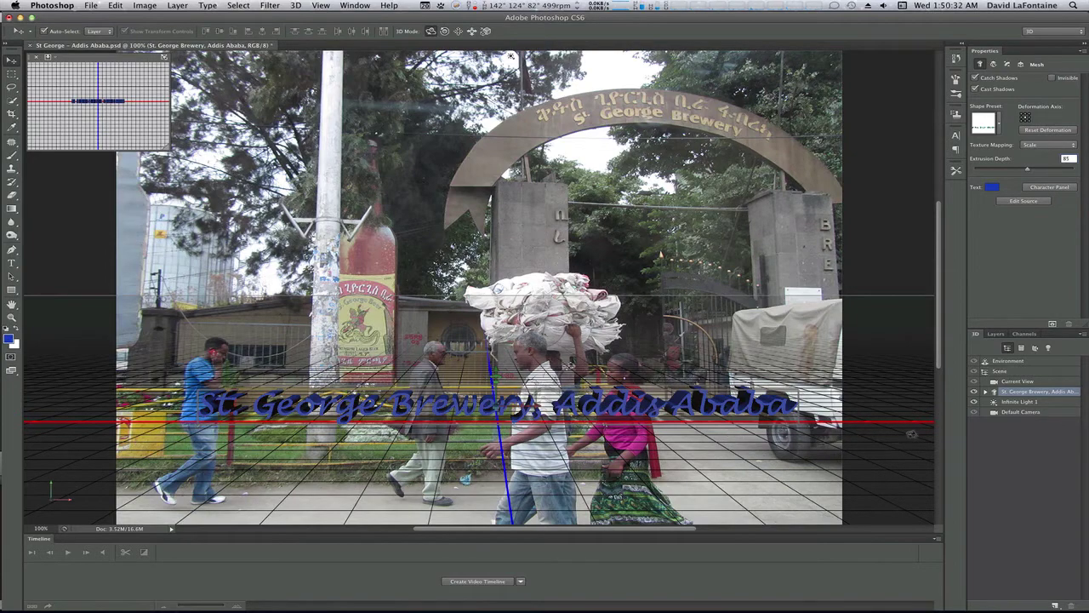
click(1023, 404)
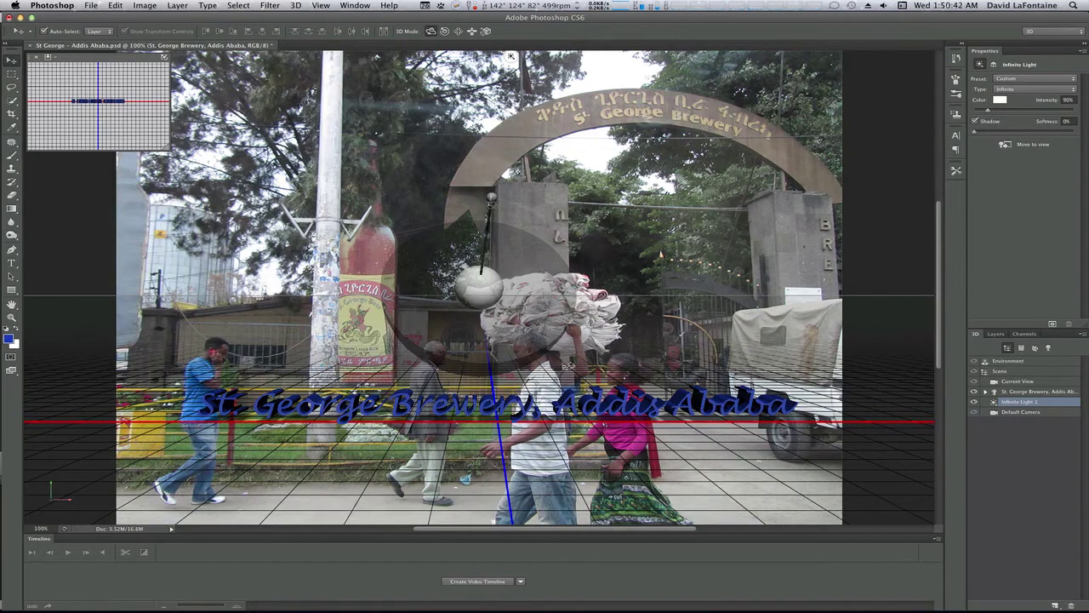
Rotate Infinite Light 1 toward the upper left to reshade the caption, then reselect the text mesh.
drag(491, 199, 408, 202)
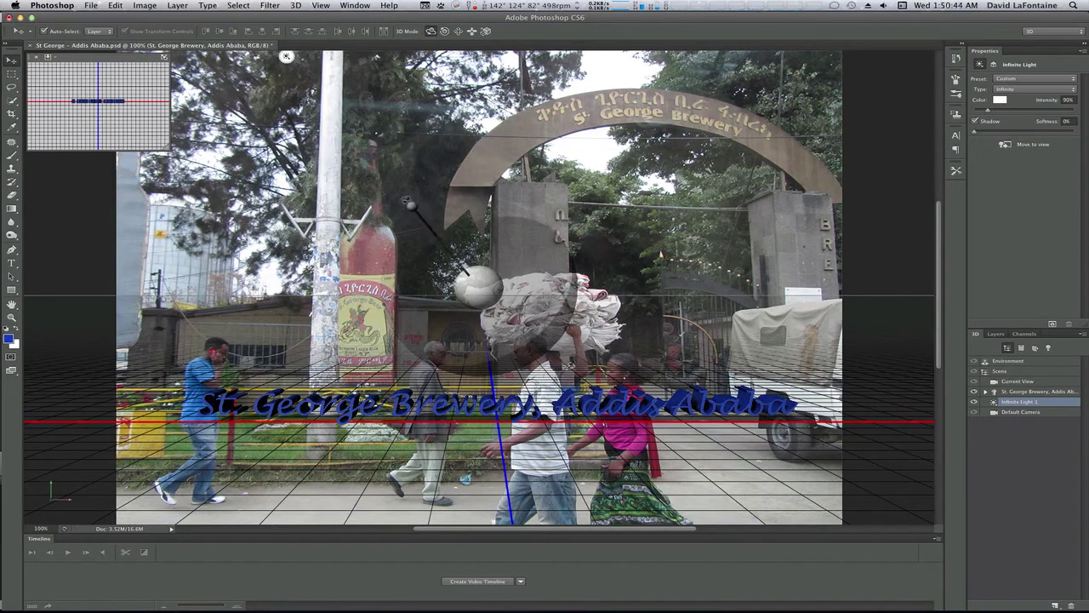
mouse_move(286, 56)
mouse_down()
mouse_move(352, 57)
mouse_move(292, 54)
mouse_move(238, 518)
mouse_move(926, 263)
mouse_move(177, 57)
mouse_move(206, 517)
mouse_move(495, 56)
mouse_up()
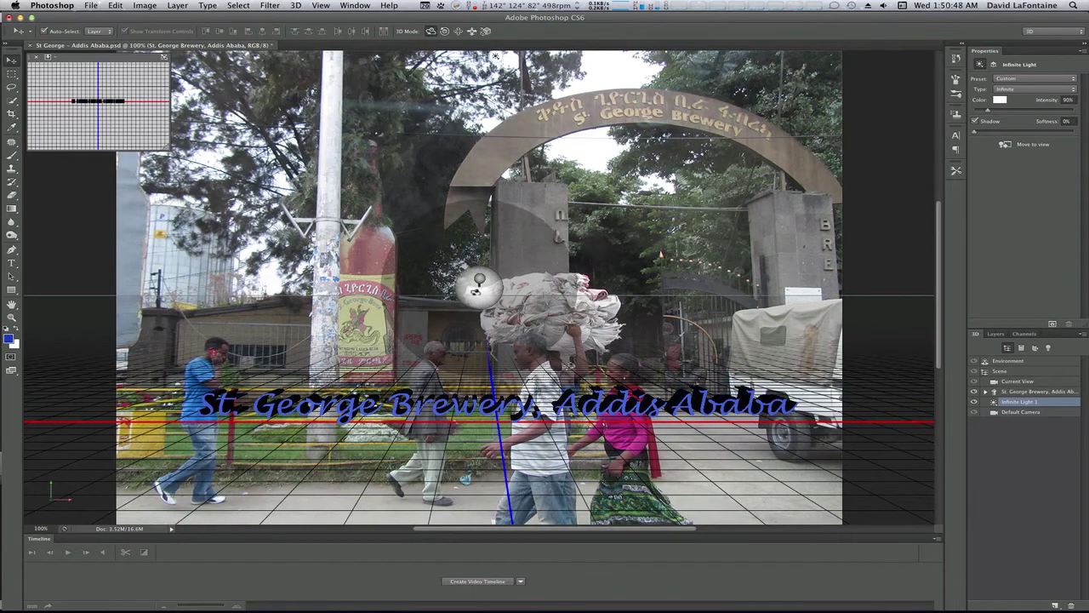
click(495, 56)
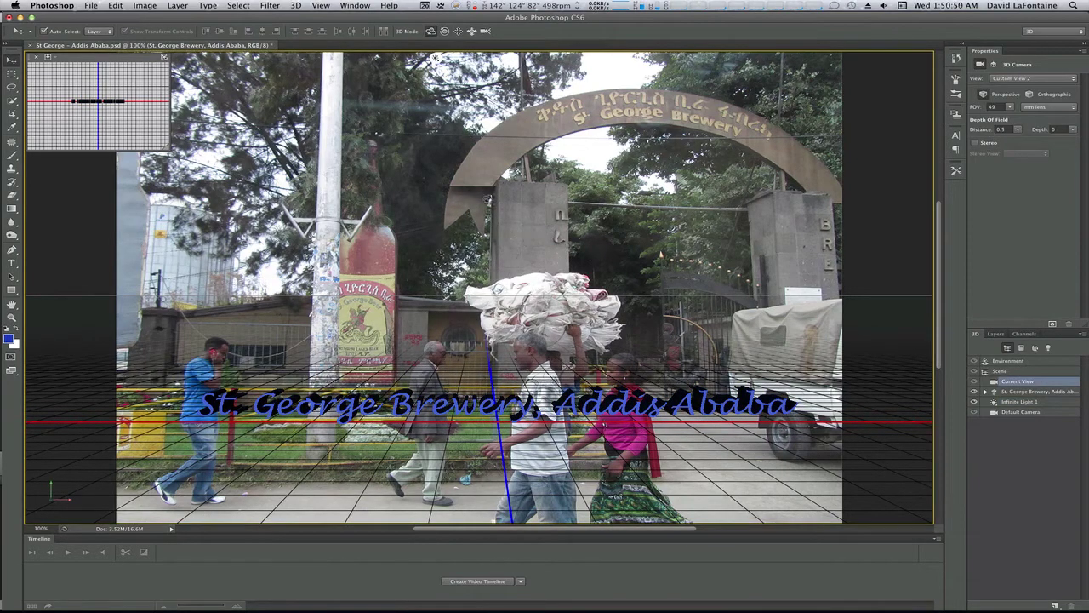
click(1016, 403)
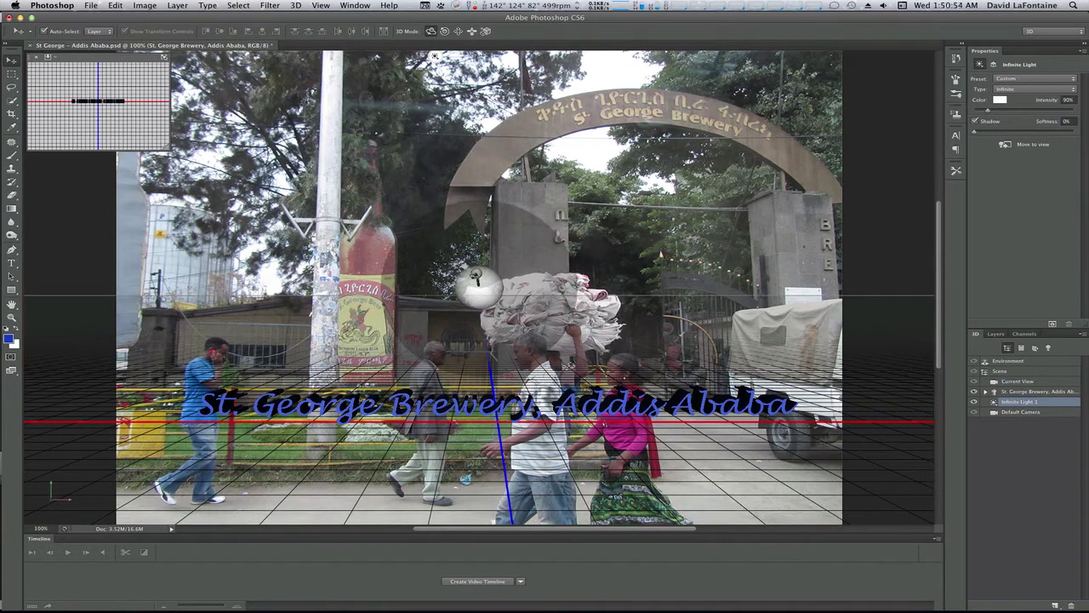
mouse_move(475, 277)
mouse_down()
mouse_move(450, 217)
mouse_move(482, 286)
mouse_up()
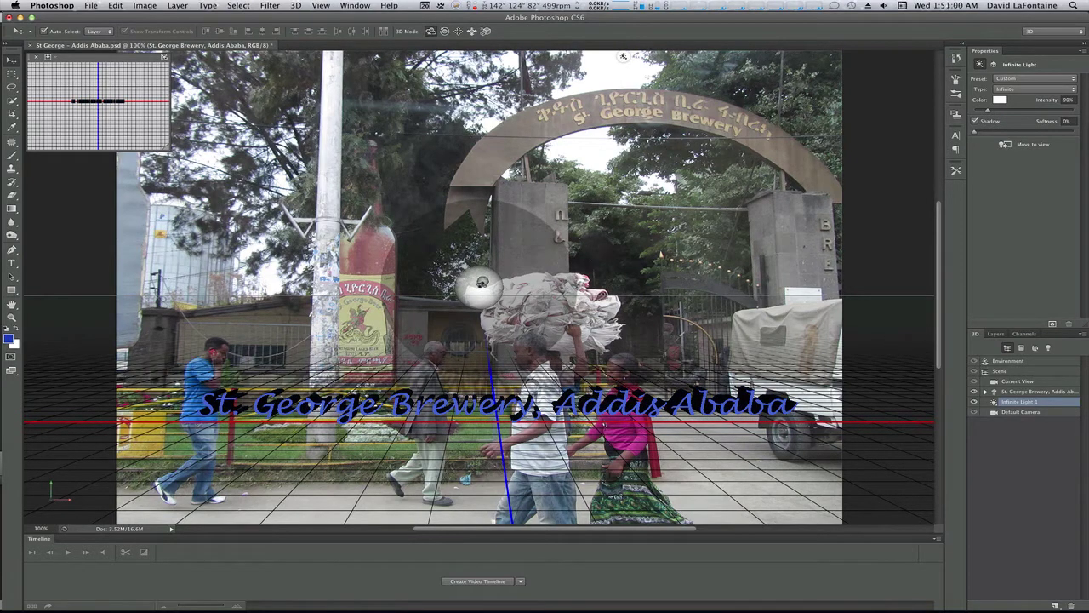
mouse_move(690, 56)
mouse_down()
mouse_move(273, 56)
mouse_move(606, 56)
mouse_move(406, 56)
mouse_up()
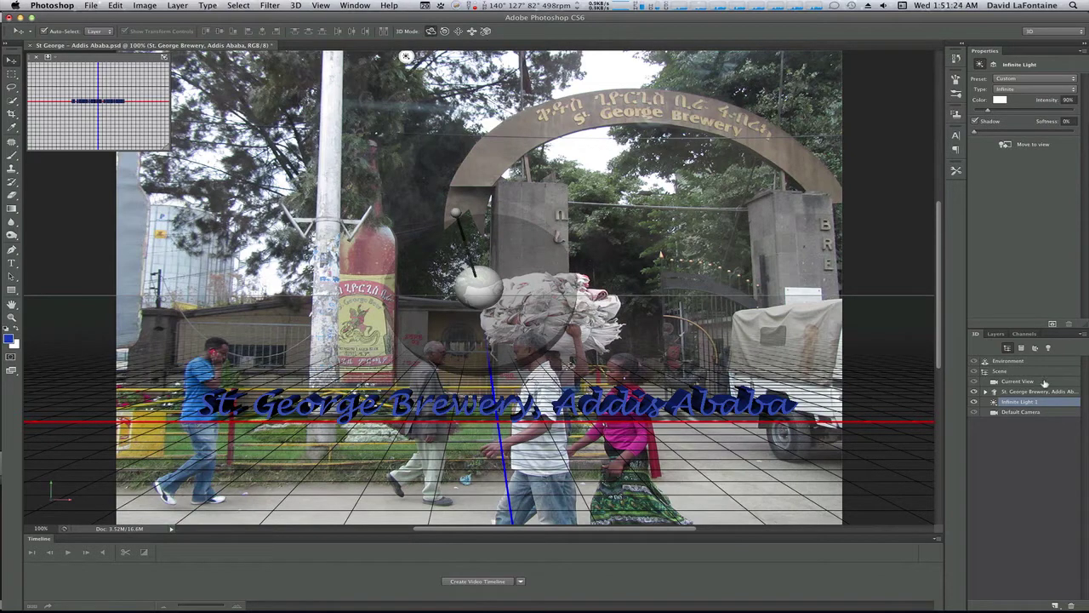
click(1009, 393)
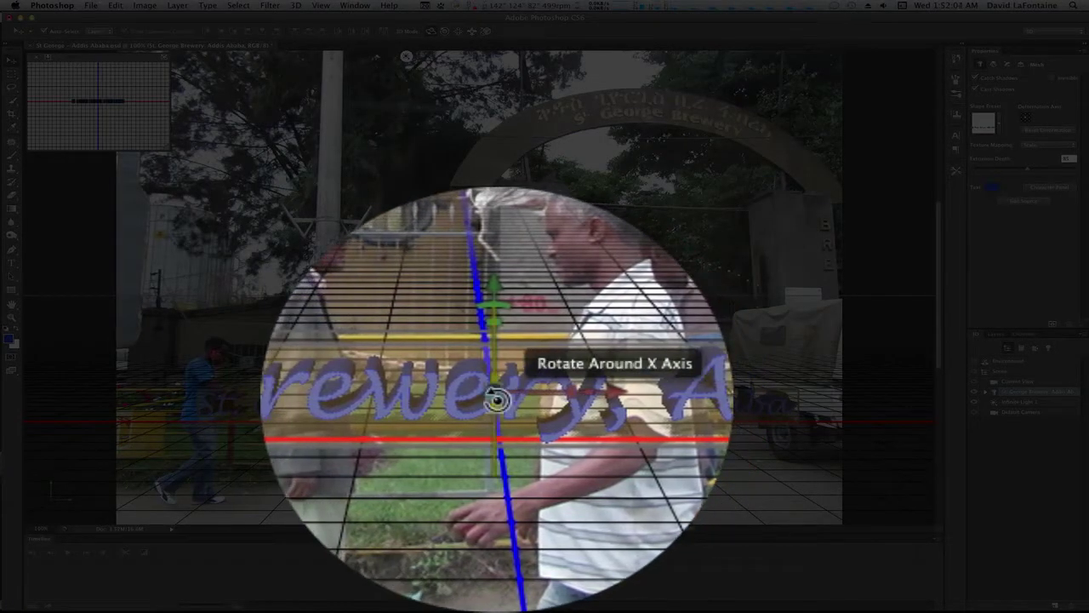
Slide the 3D caption along its Z axis toward the viewer so it appears larger.
click(496, 400)
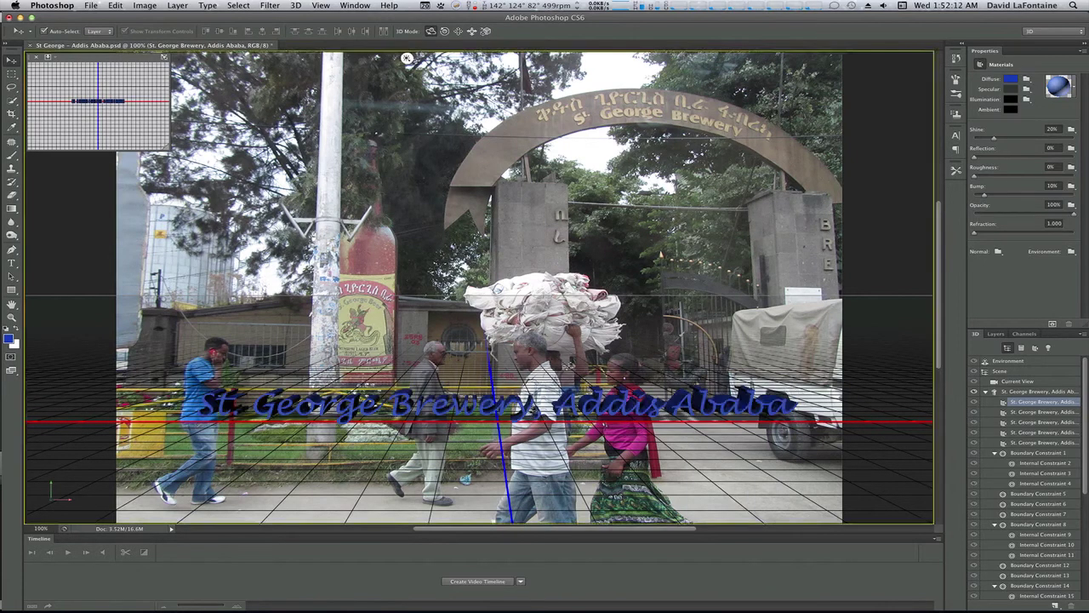
click(497, 401)
drag(497, 401, 596, 587)
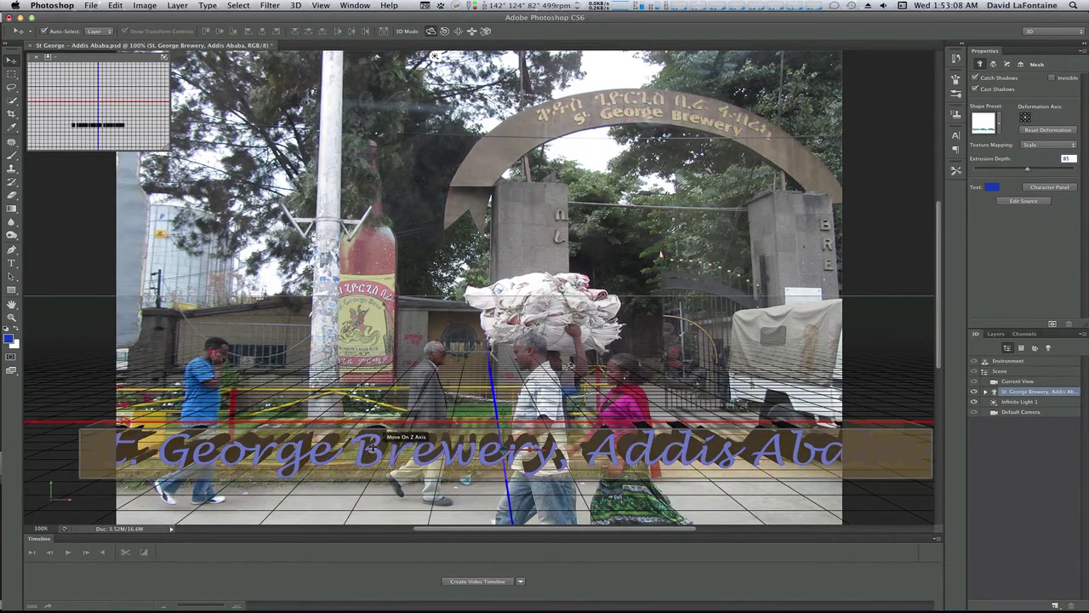
Move the 3D caption closer, raise it slightly, and rotate it level across the street.
drag(371, 440, 331, 449)
drag(358, 441, 361, 439)
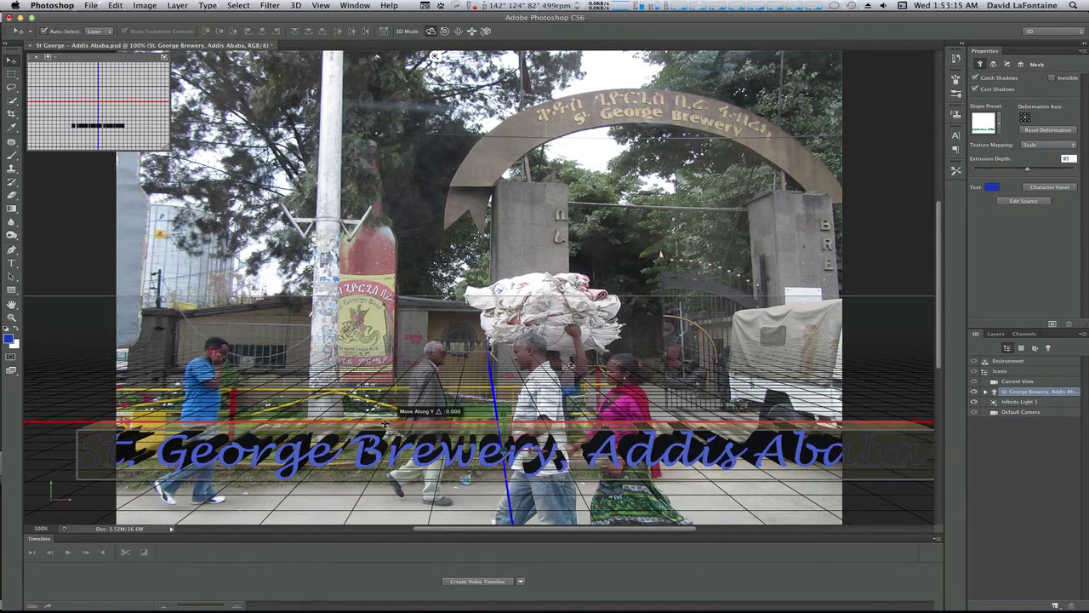
drag(343, 425, 317, 452)
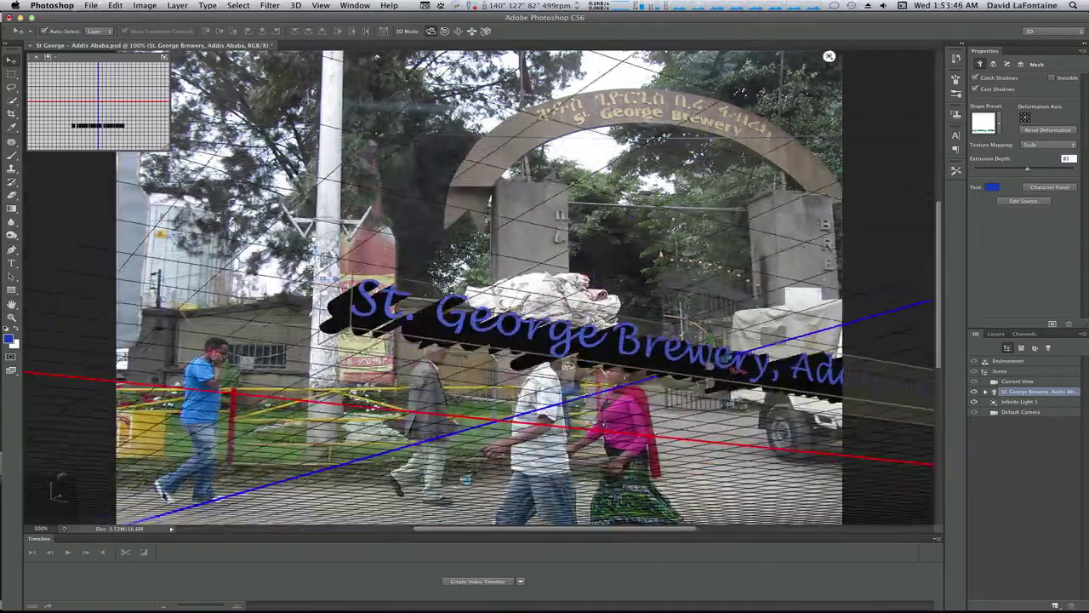
drag(829, 56, 427, 56)
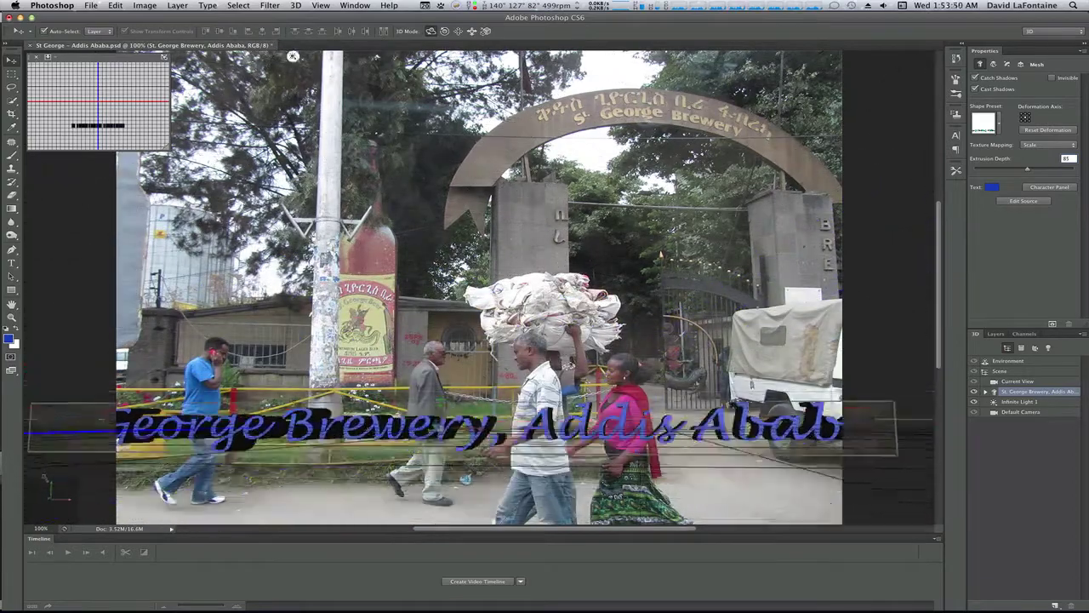
drag(293, 56, 694, 56)
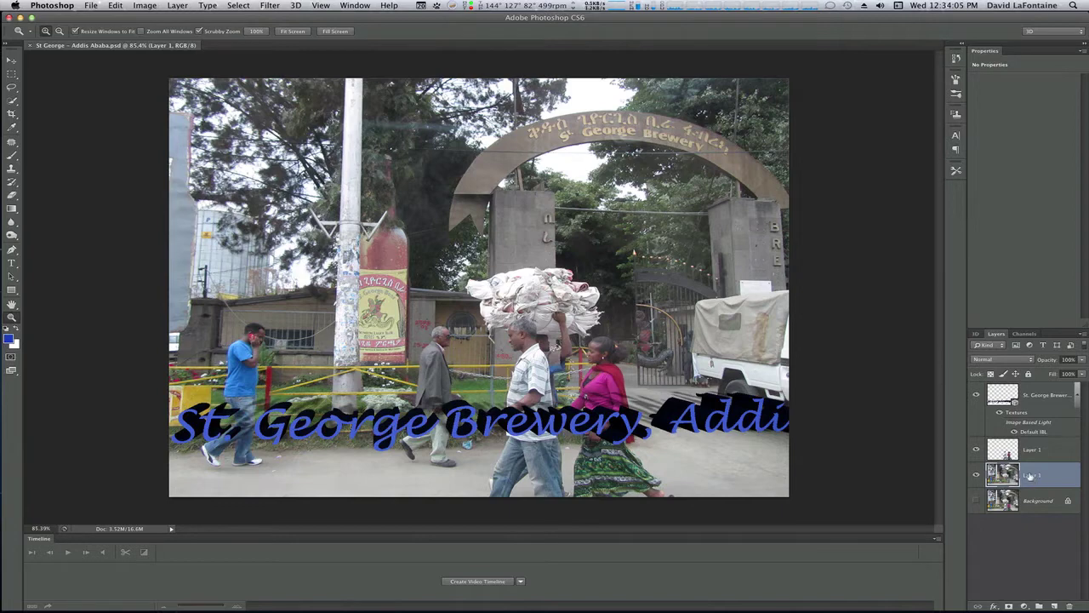
click(1027, 453)
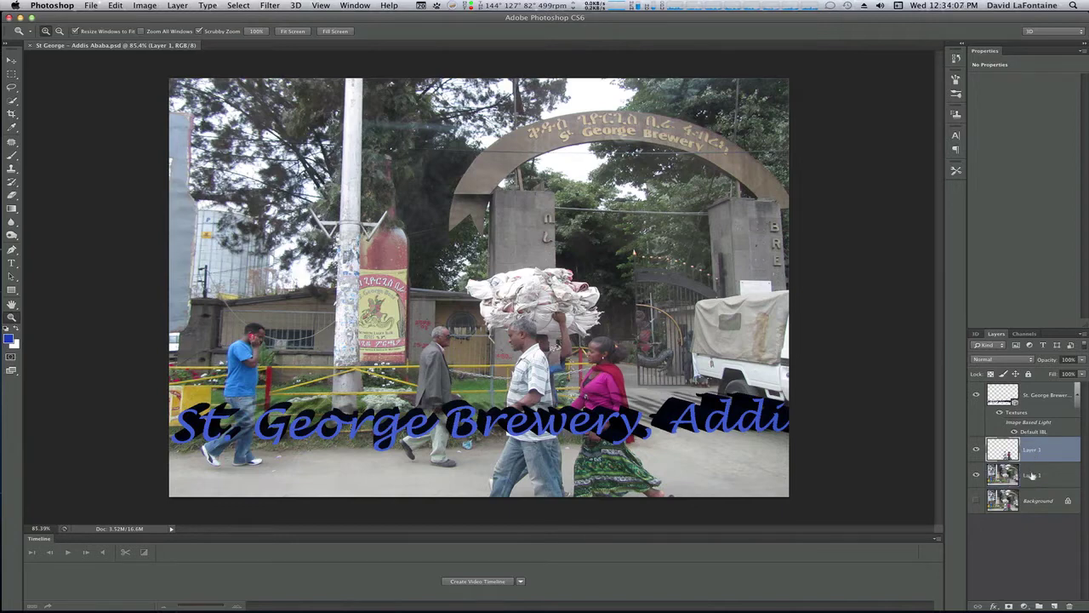
click(1034, 479)
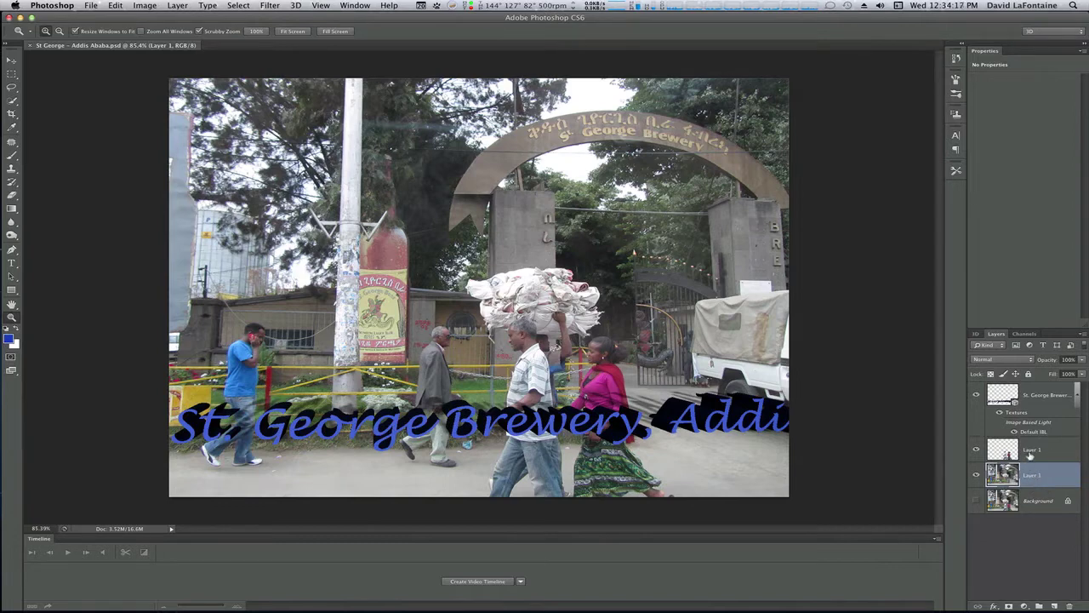
click(976, 478)
click(976, 477)
click(976, 449)
click(976, 449)
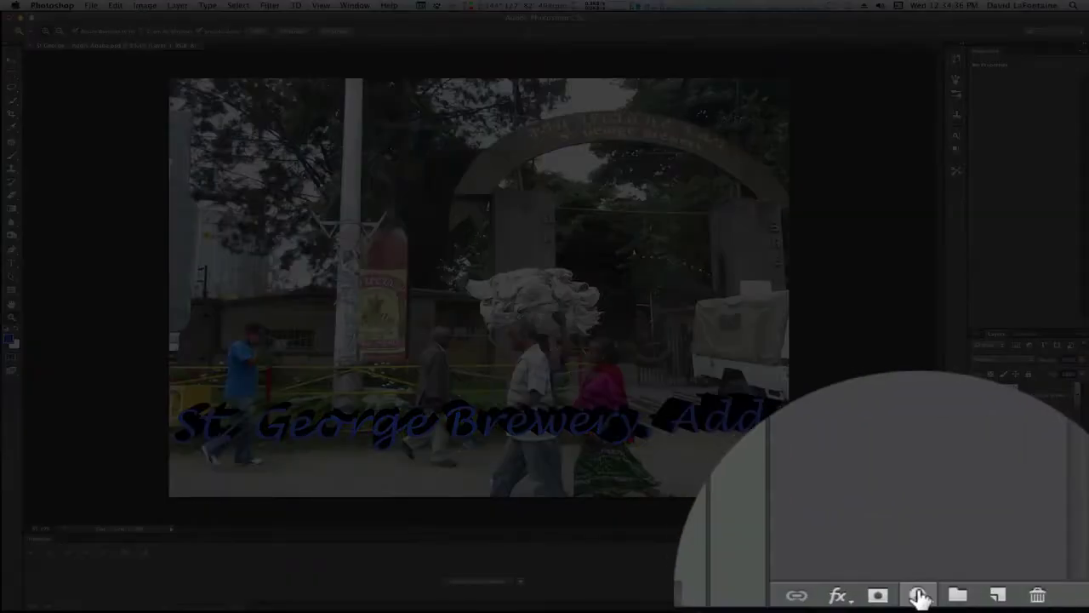
Add a Black & White adjustment layer, then select the hidden Background layer with the Move tool.
click(919, 595)
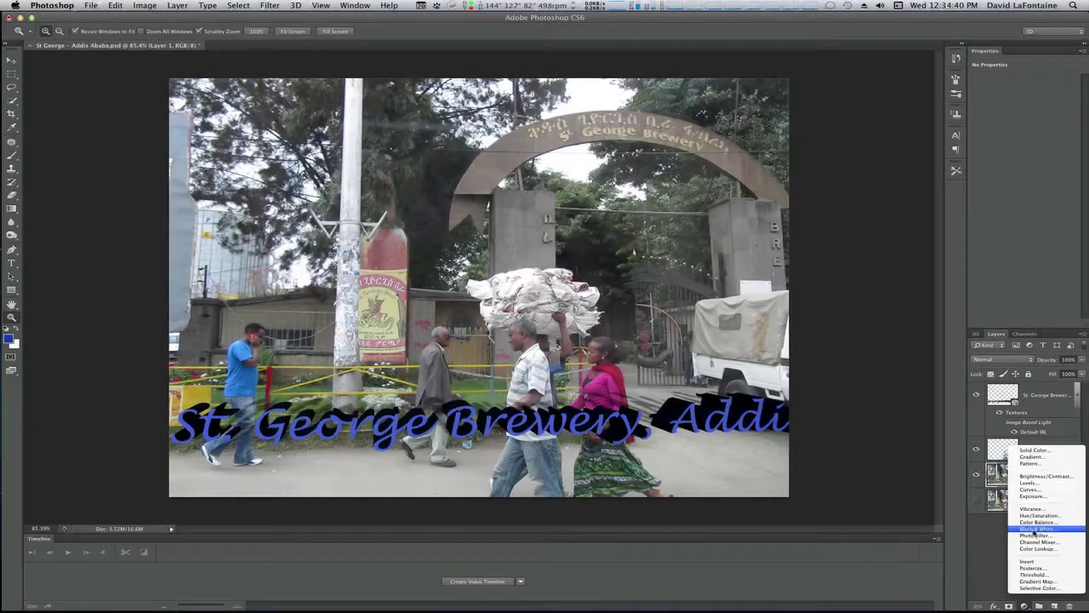
click(1033, 527)
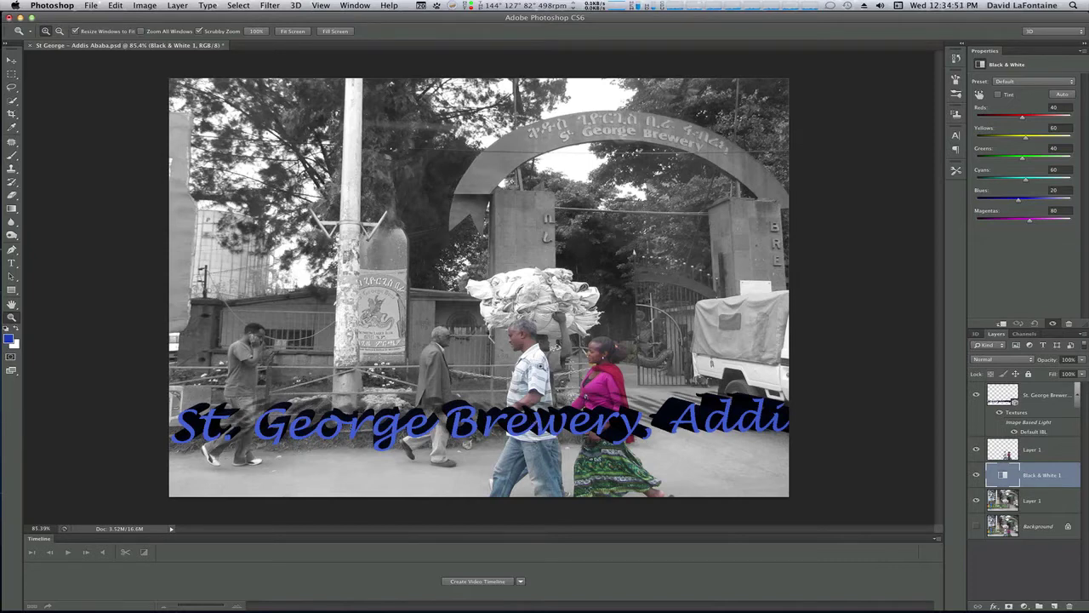
click(12, 60)
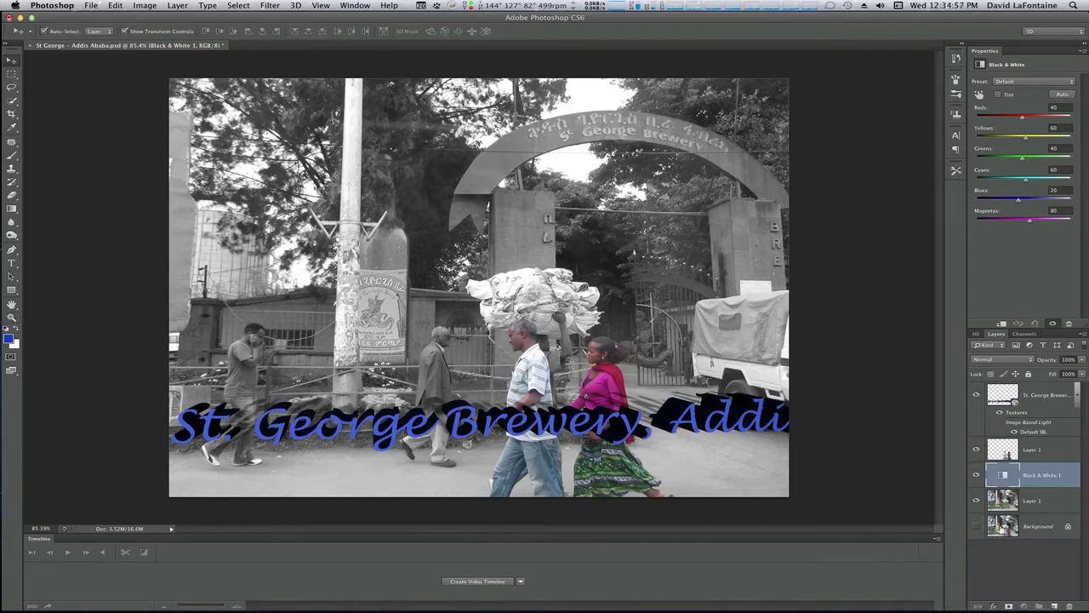
click(1031, 525)
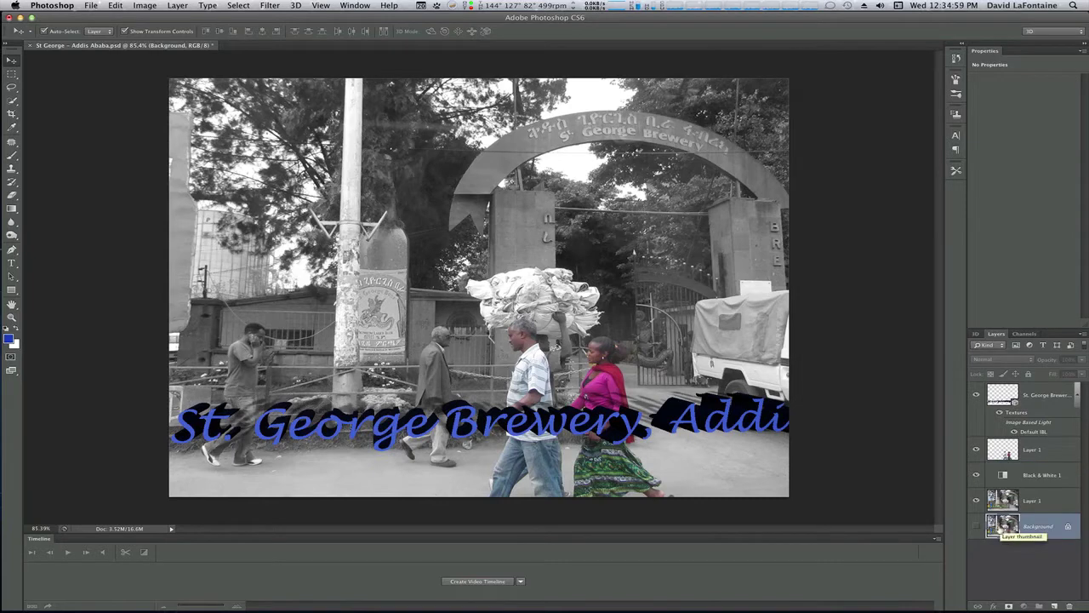
Delete the Background layer, select Black & White 1, and toggle its visibility to compare.
drag(1002, 526, 1070, 605)
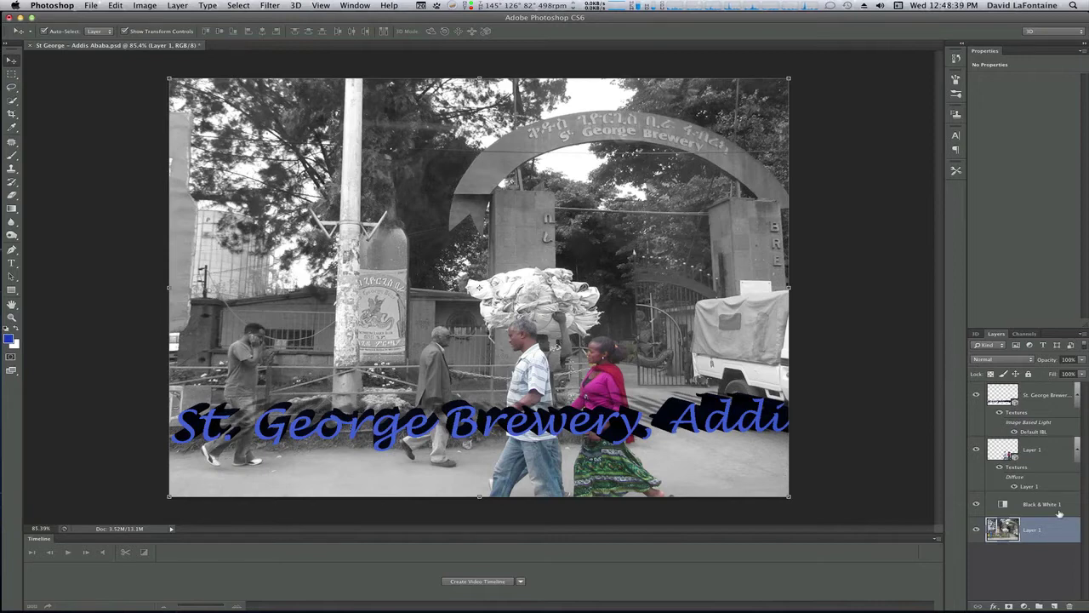
shift+click(1059, 507)
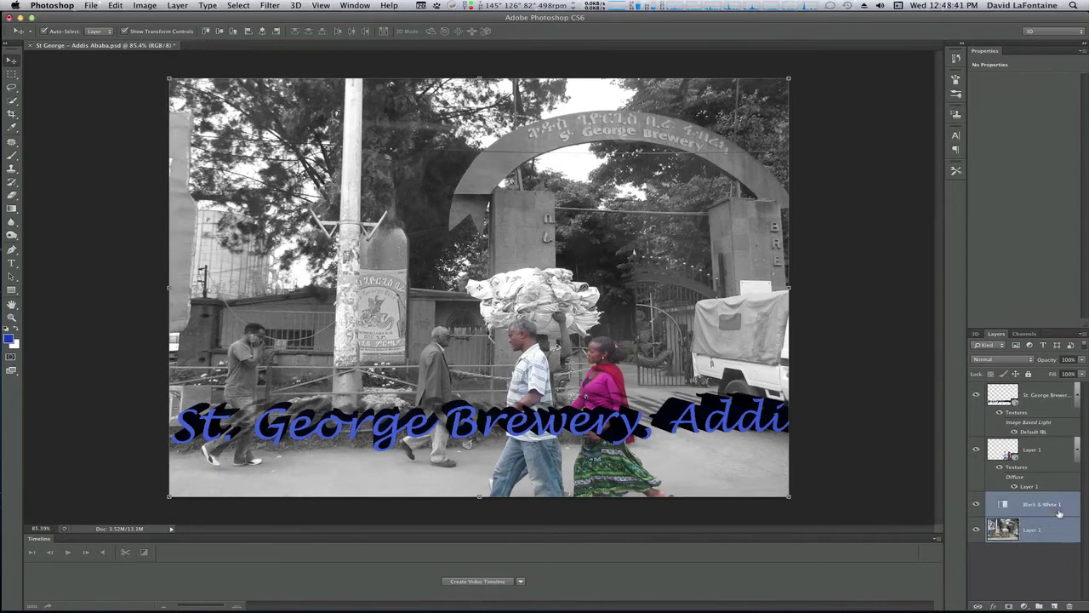
click(976, 505)
click(977, 505)
Merge Black & White 1 and Layer 1 using Layer > Merge Layers.
click(179, 6)
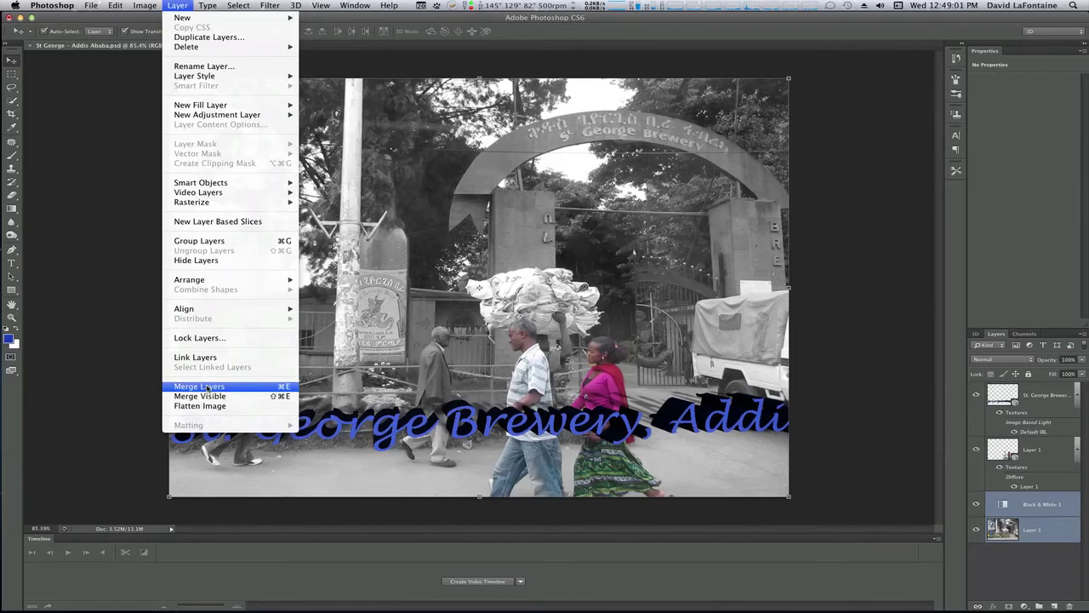
click(207, 387)
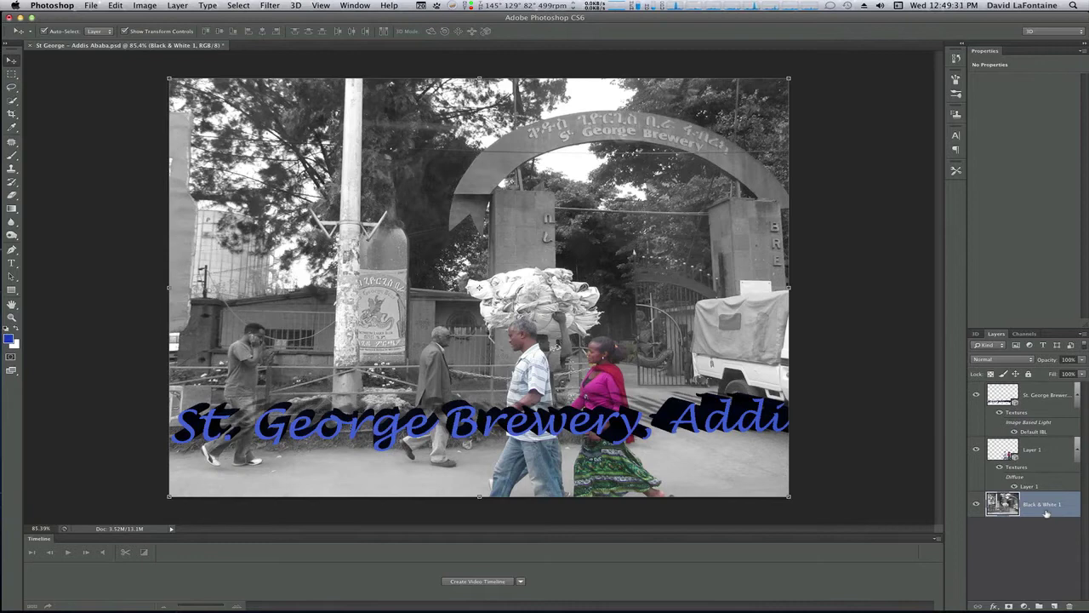
Convert the black-and-white photo layer into a 3D postcard, then select all three layers.
click(296, 5)
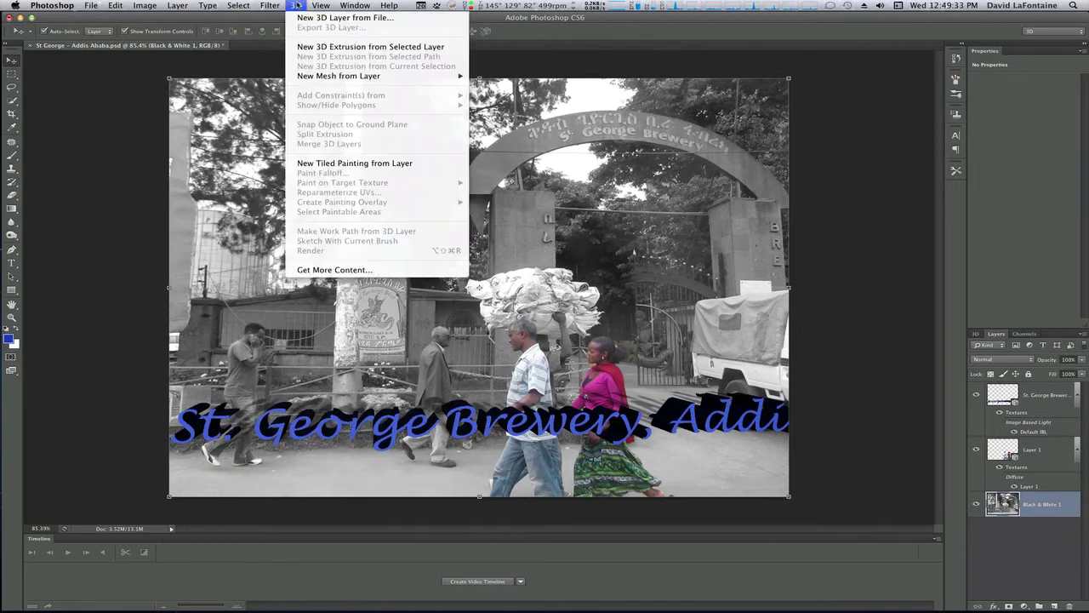
mouse_move(332, 75)
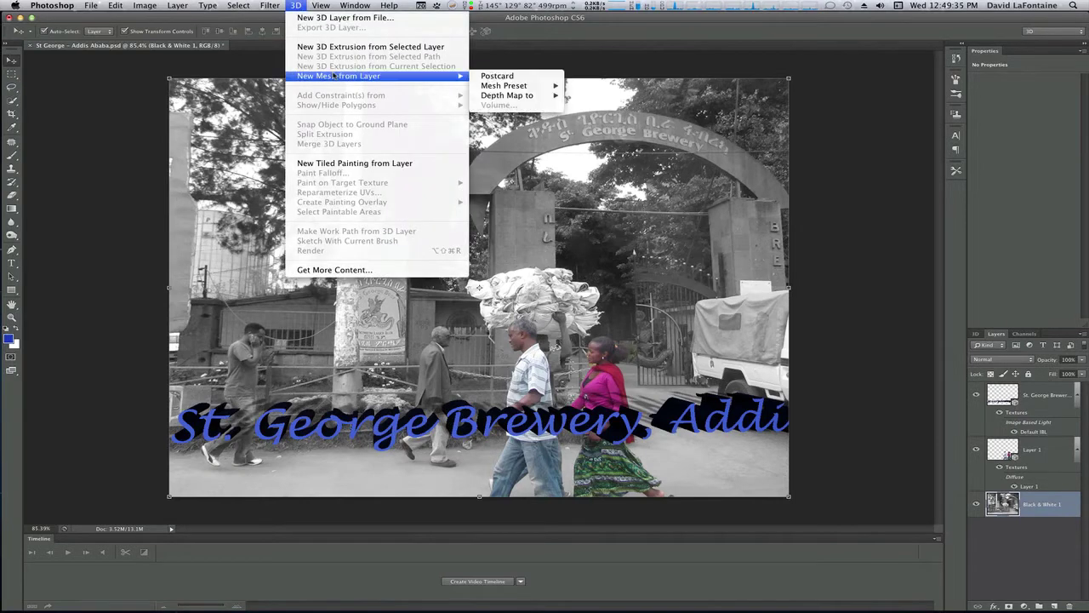
click(493, 77)
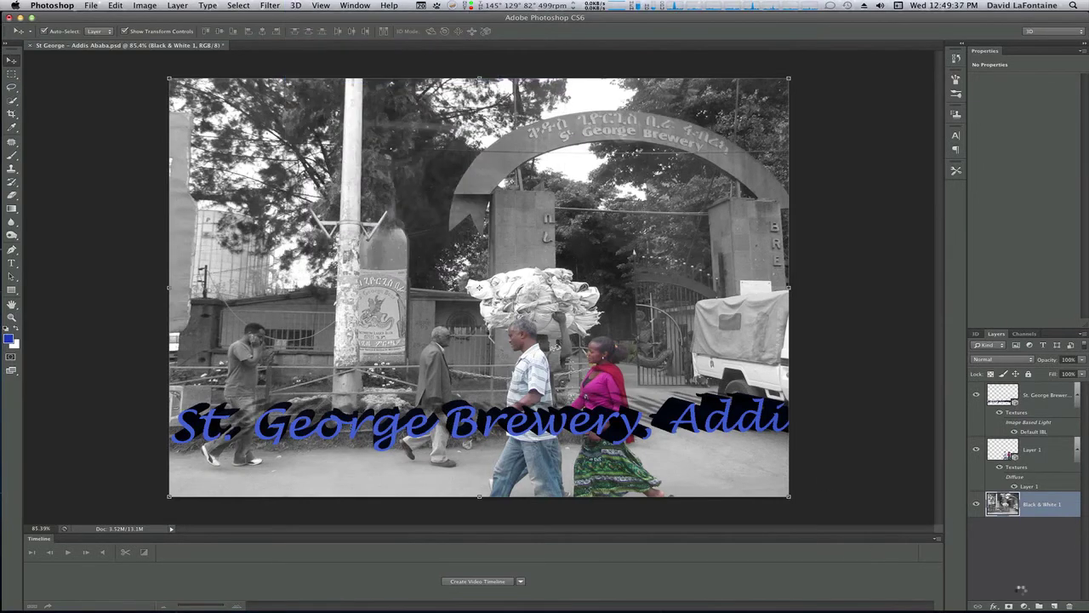
click(995, 334)
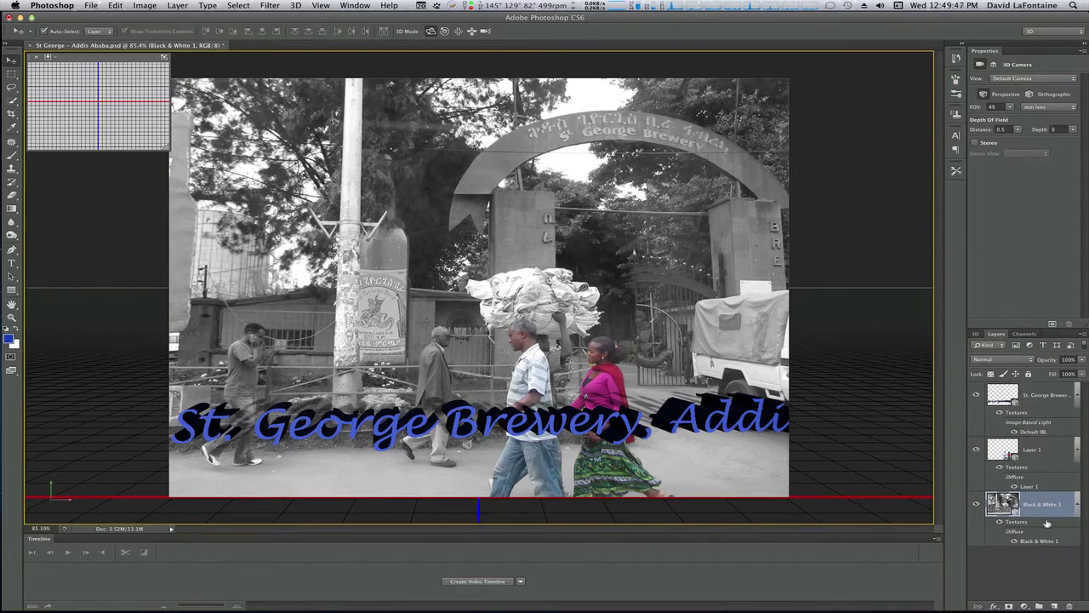
shift+click(1039, 402)
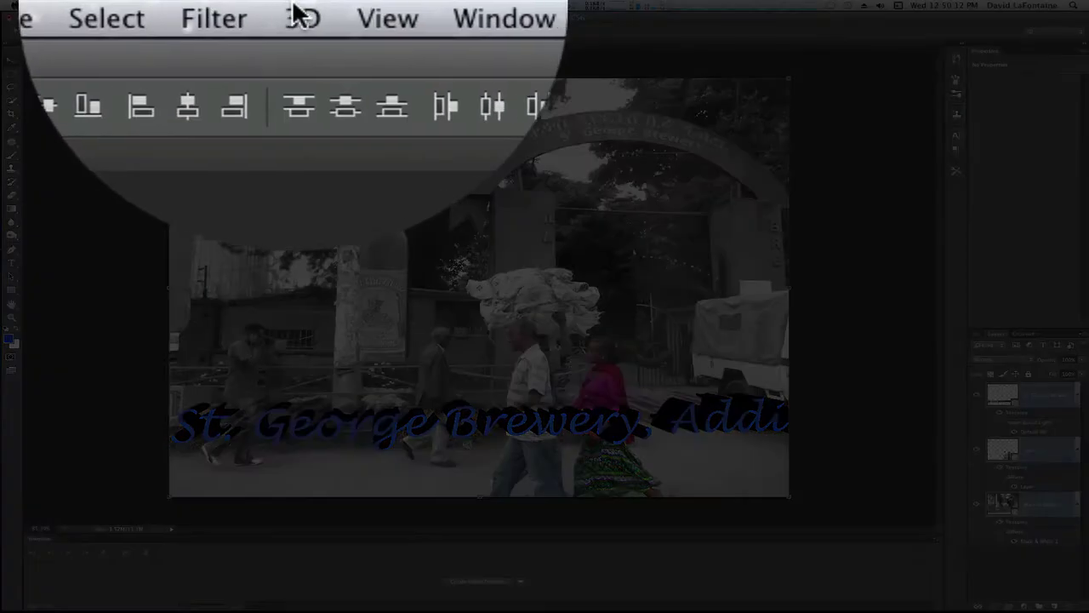
Merge the three selected 3D layers with 3D > Merge 3D Layers.
click(296, 6)
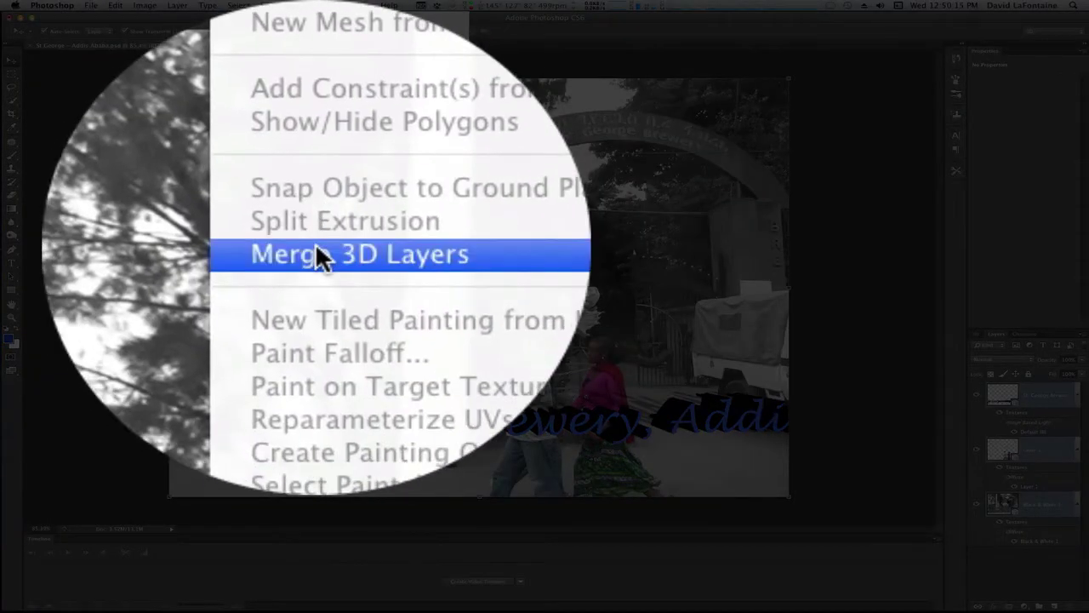
click(315, 245)
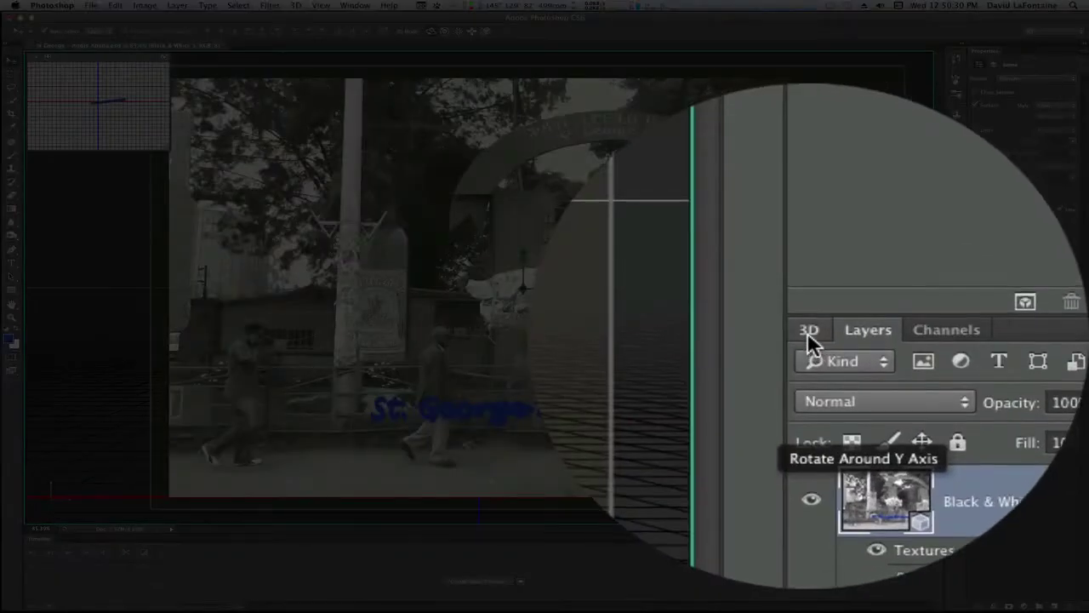
Expand the photo, cut-out and caption groups in the 3D panel and select Black & White 1 Mesh.
click(976, 334)
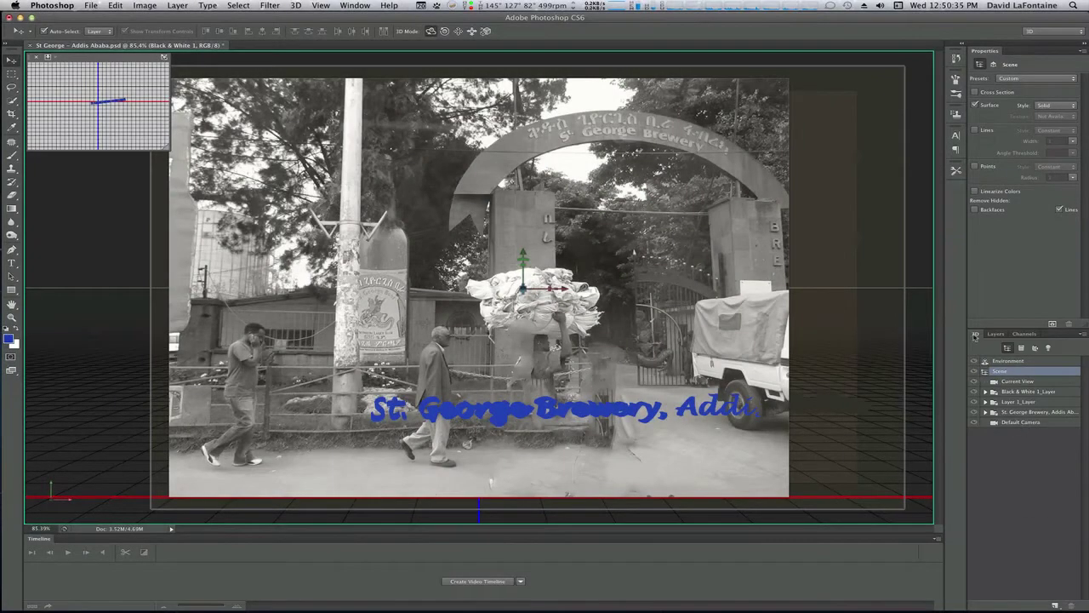
click(985, 392)
click(985, 422)
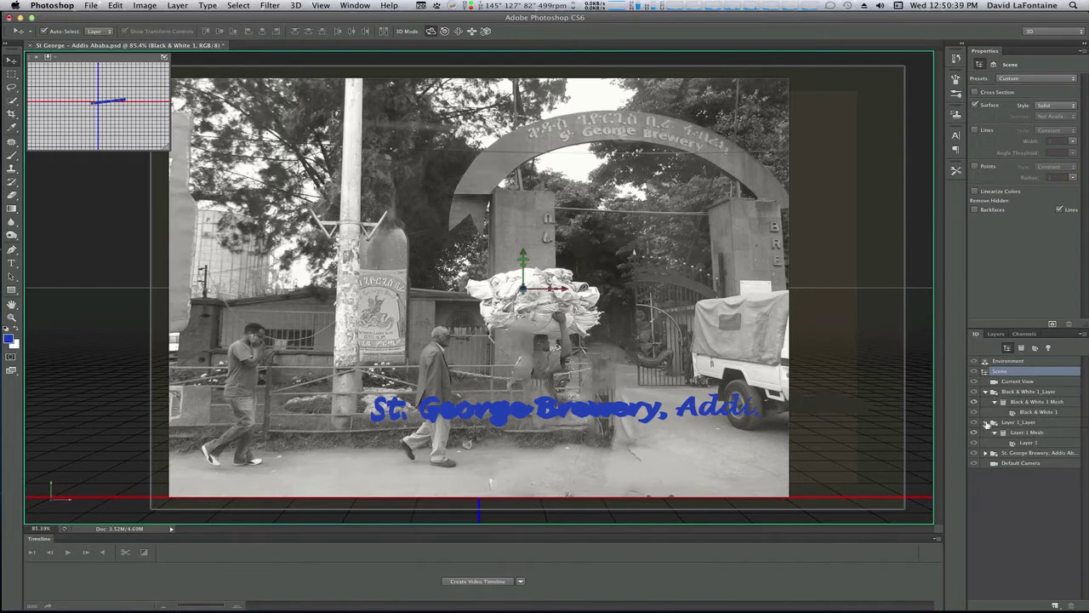
click(985, 452)
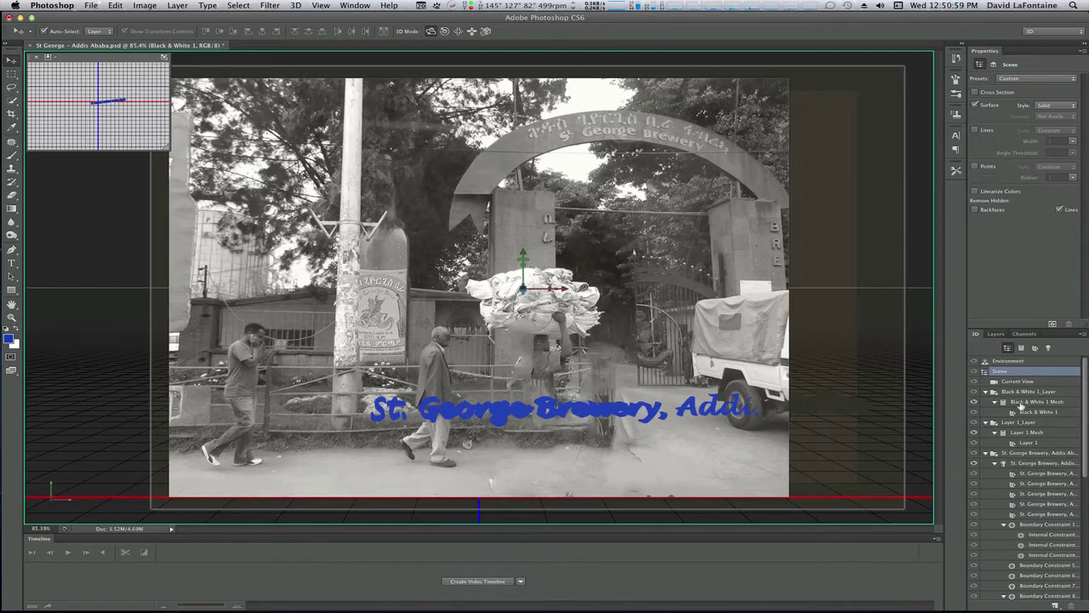
click(1034, 401)
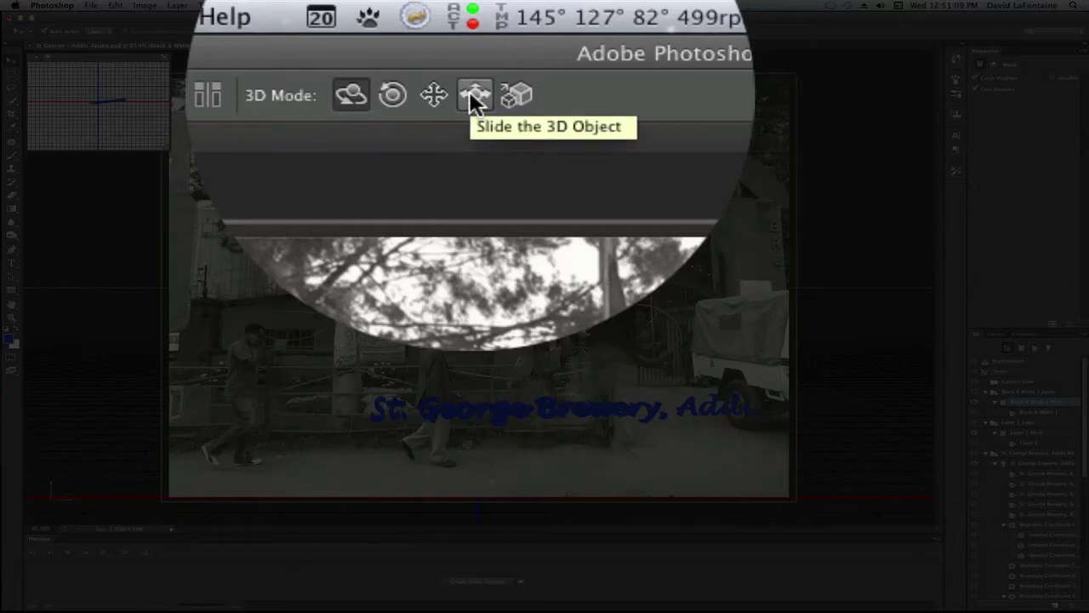
Slide the photo mesh and then Layer 1 Mesh back along Z, and select Current View.
click(472, 31)
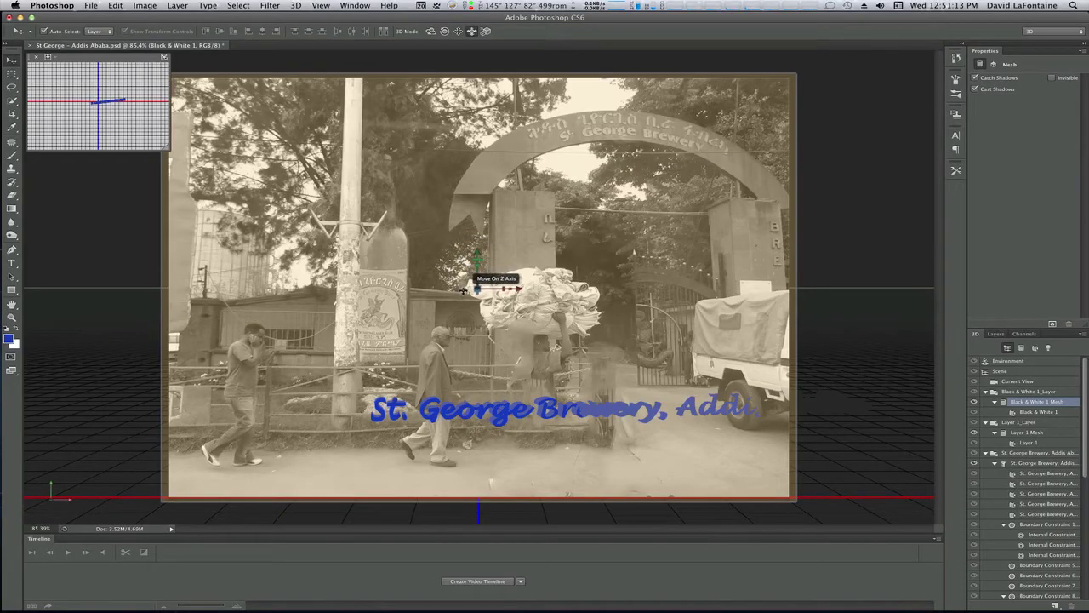
drag(464, 290, 385, 151)
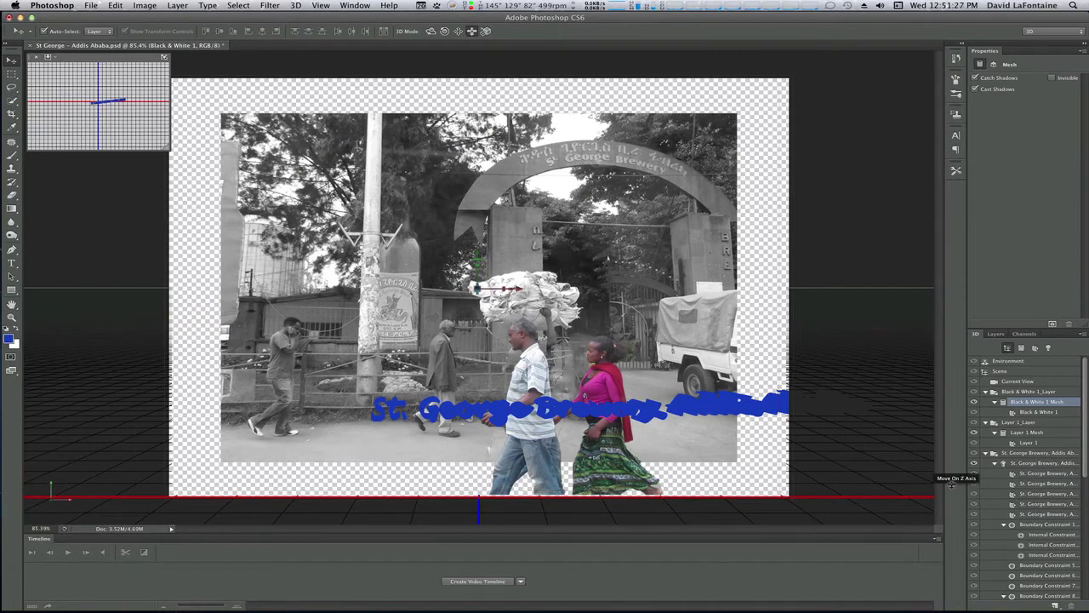
click(987, 452)
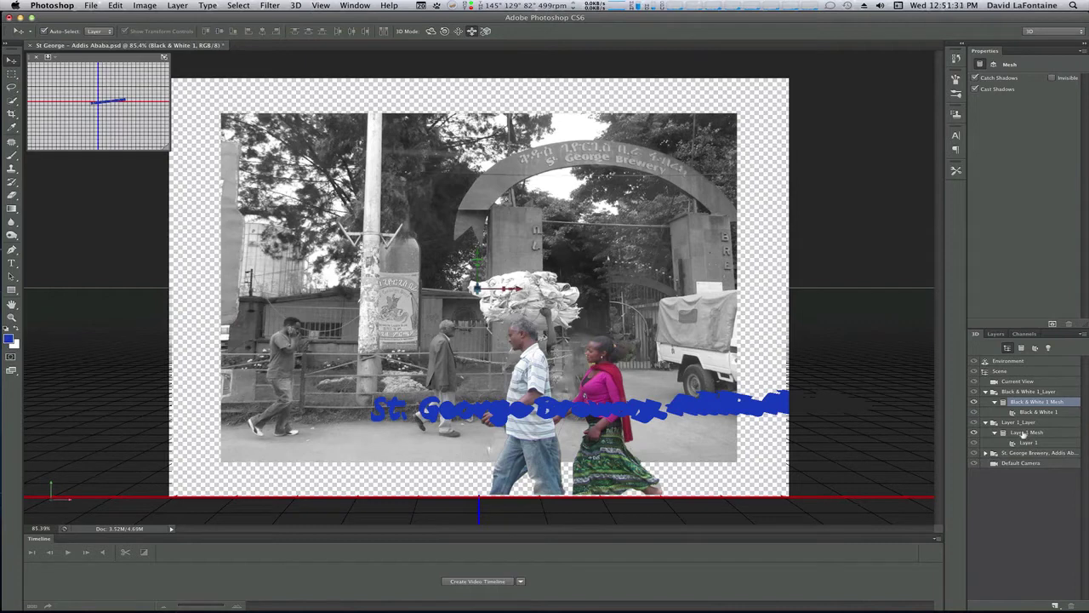
click(1022, 433)
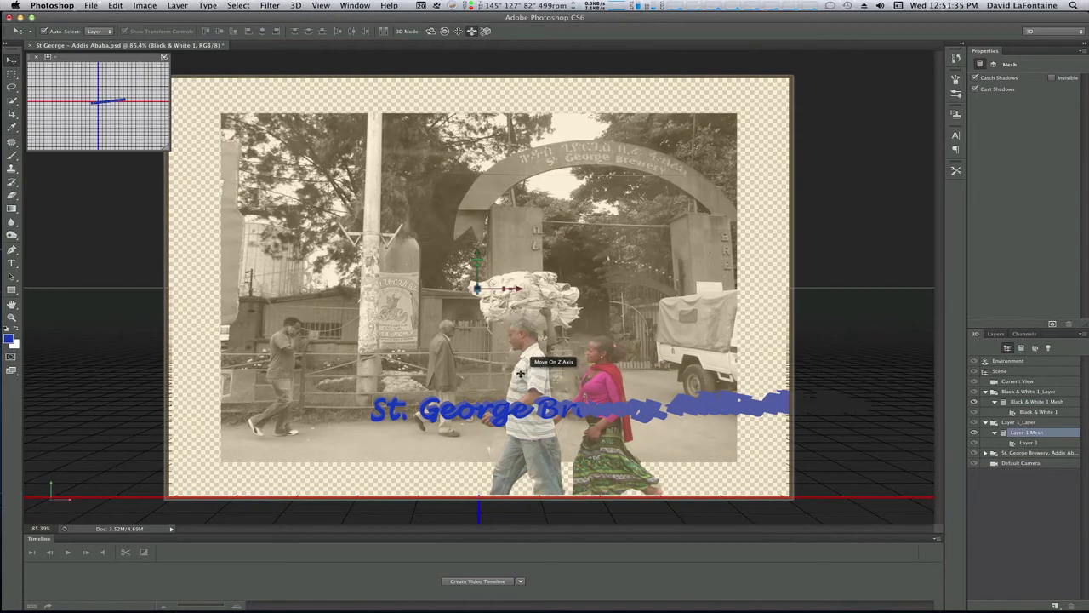
drag(491, 365, 470, 331)
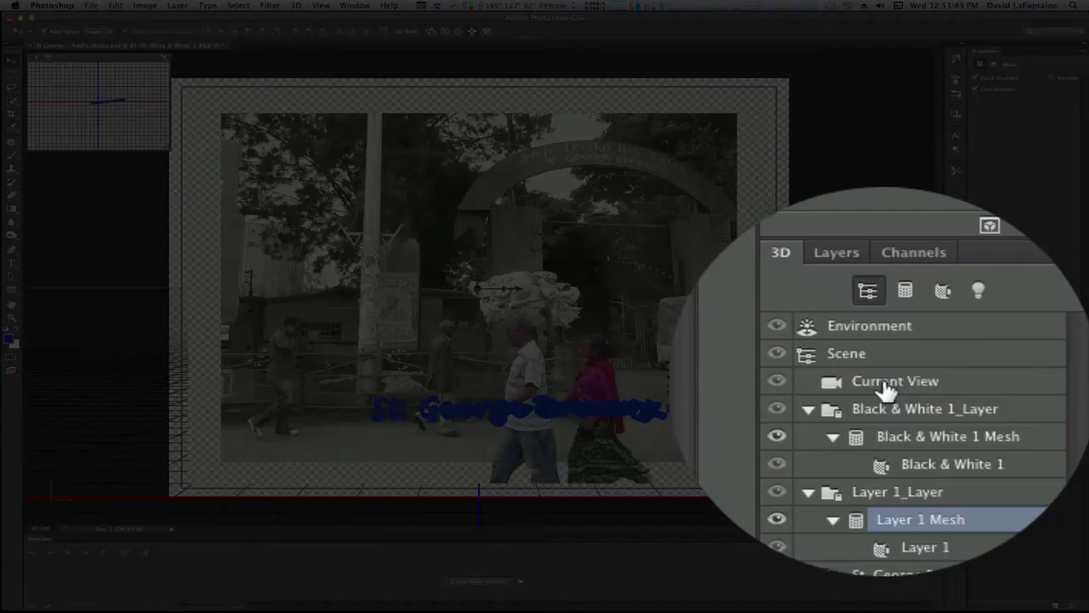
click(889, 390)
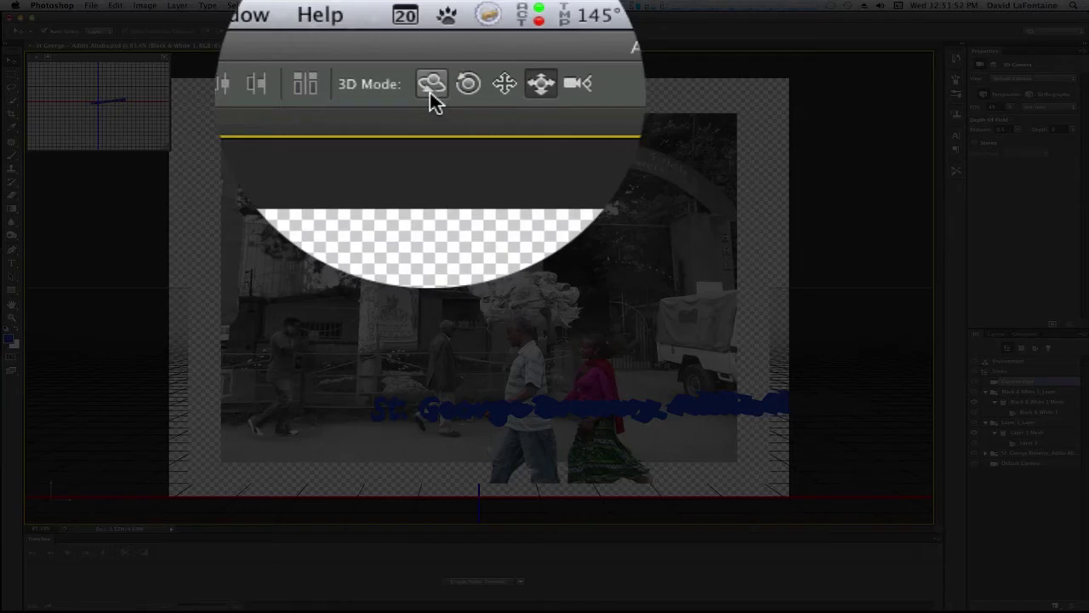
Orbit the 3D camera into a perspective view showing the separate depth planes.
click(430, 86)
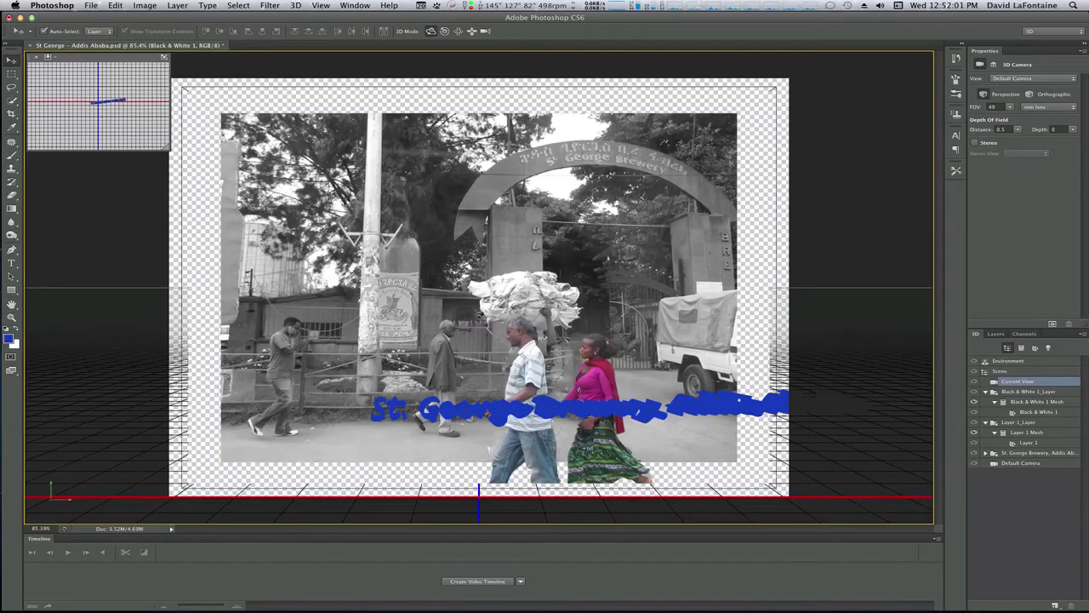
drag(479, 323, 605, 345)
drag(413, 363, 429, 346)
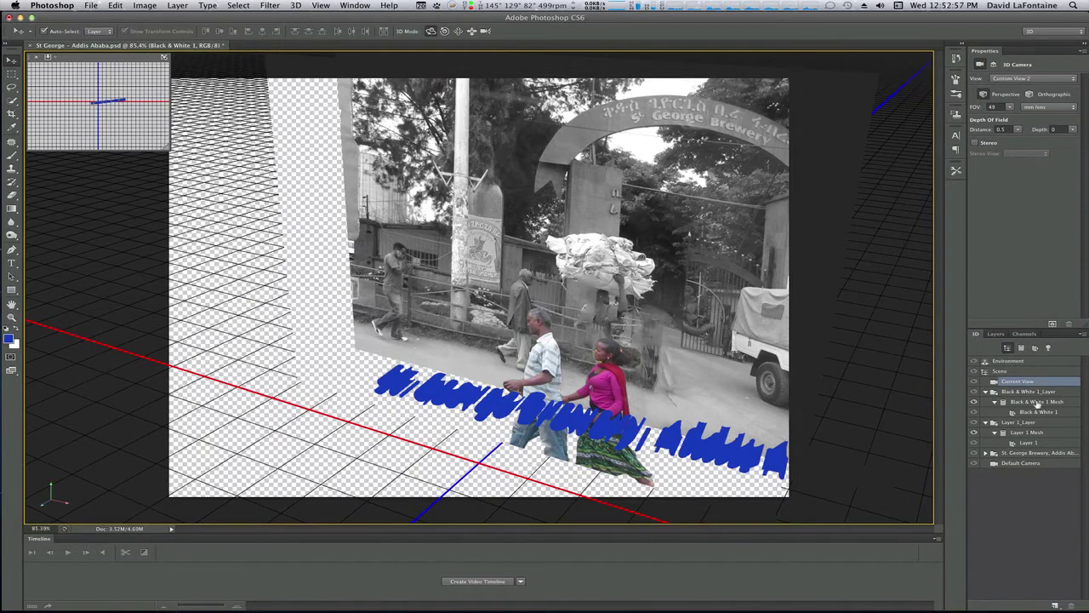
Slide the blue caption to Z 243, Y 32 and X -97, across the foreground.
click(1032, 453)
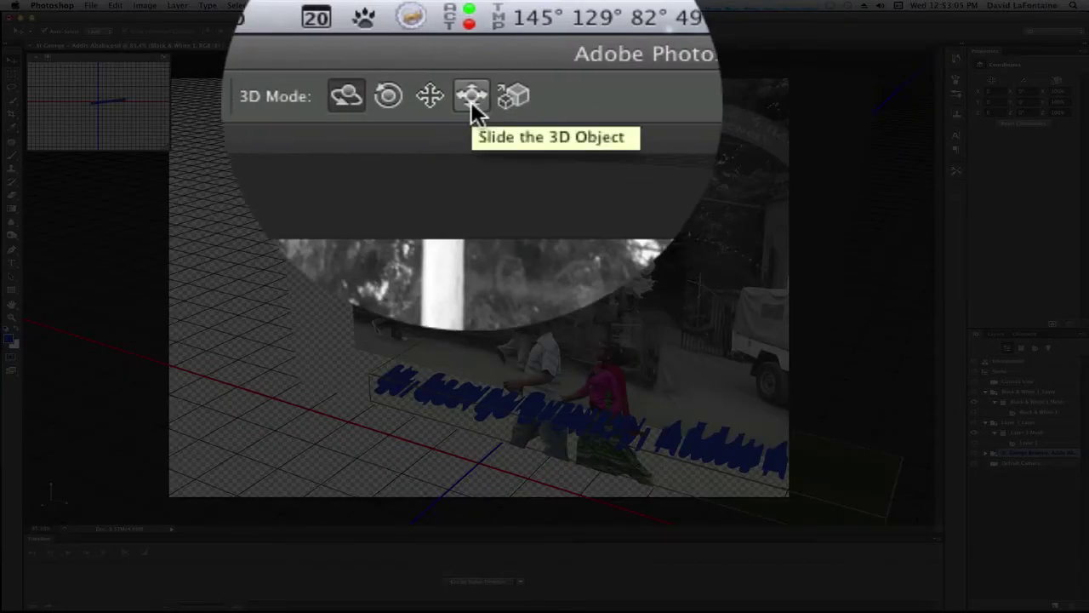
click(471, 101)
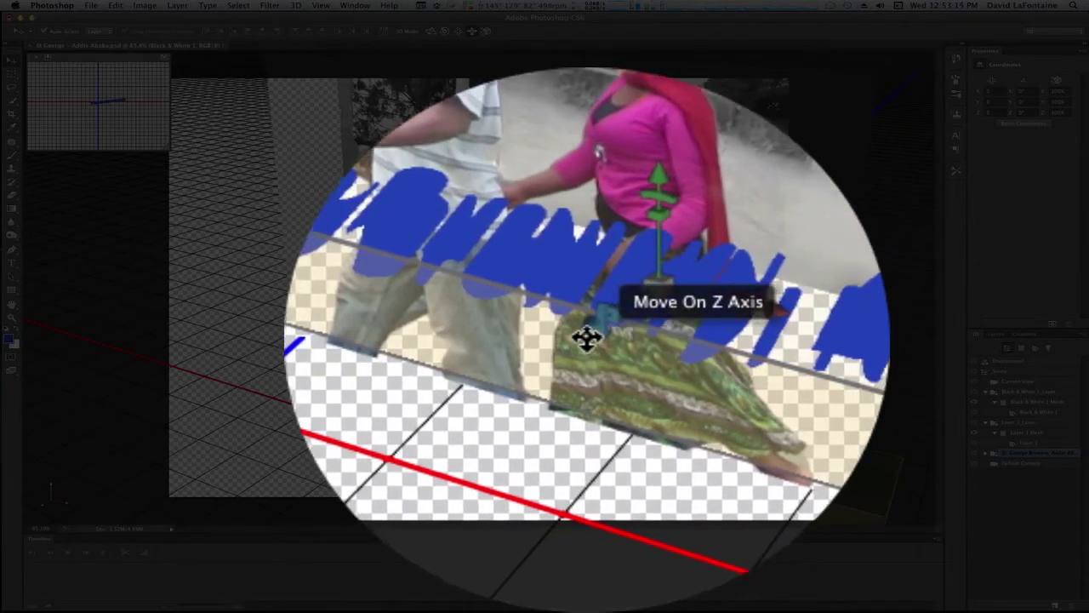
drag(595, 421, 587, 464)
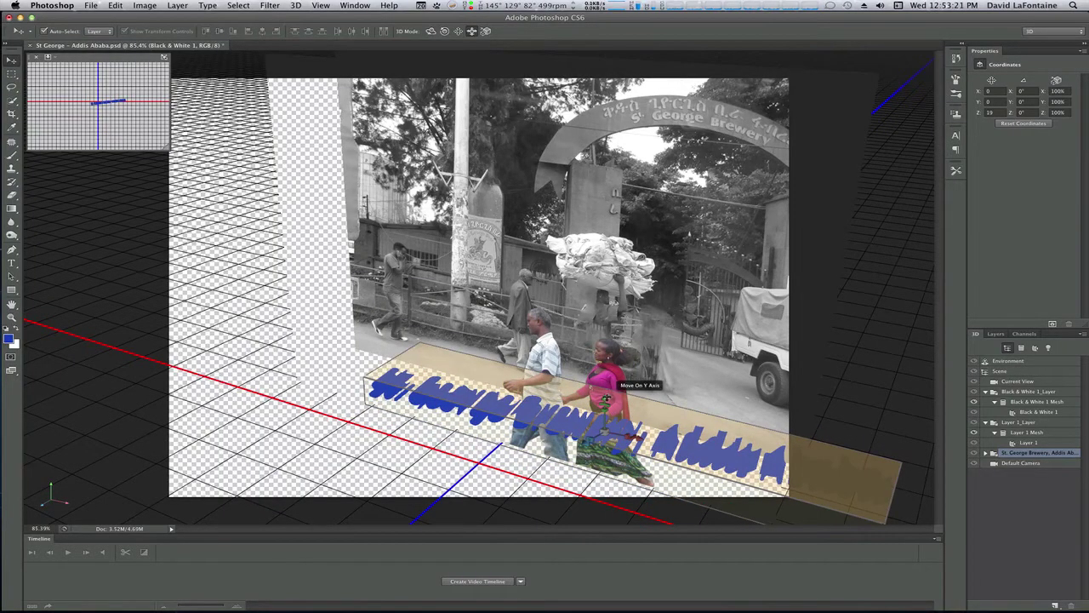
mouse_move(606, 391)
mouse_down()
mouse_move(595, 359)
mouse_move(609, 379)
mouse_move(597, 376)
mouse_up()
drag(644, 422, 647, 418)
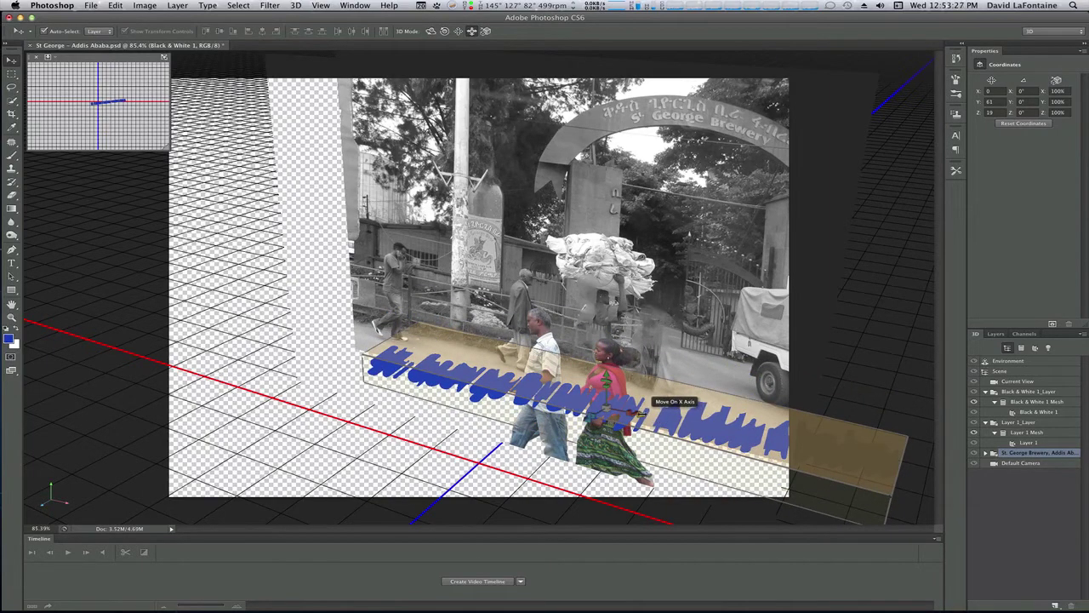
drag(637, 413, 601, 408)
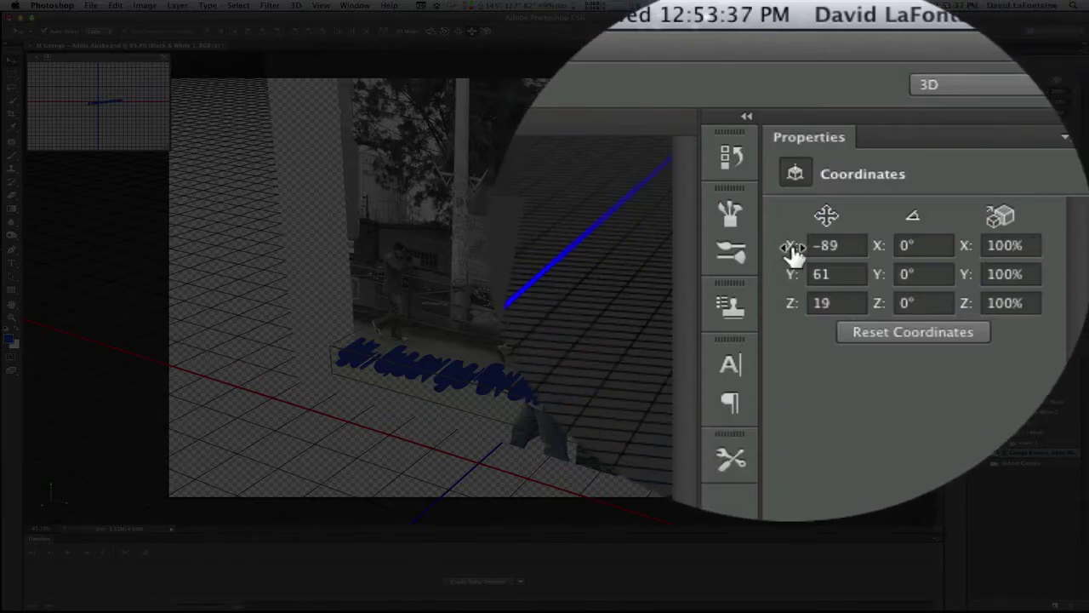
drag(793, 251, 1002, 133)
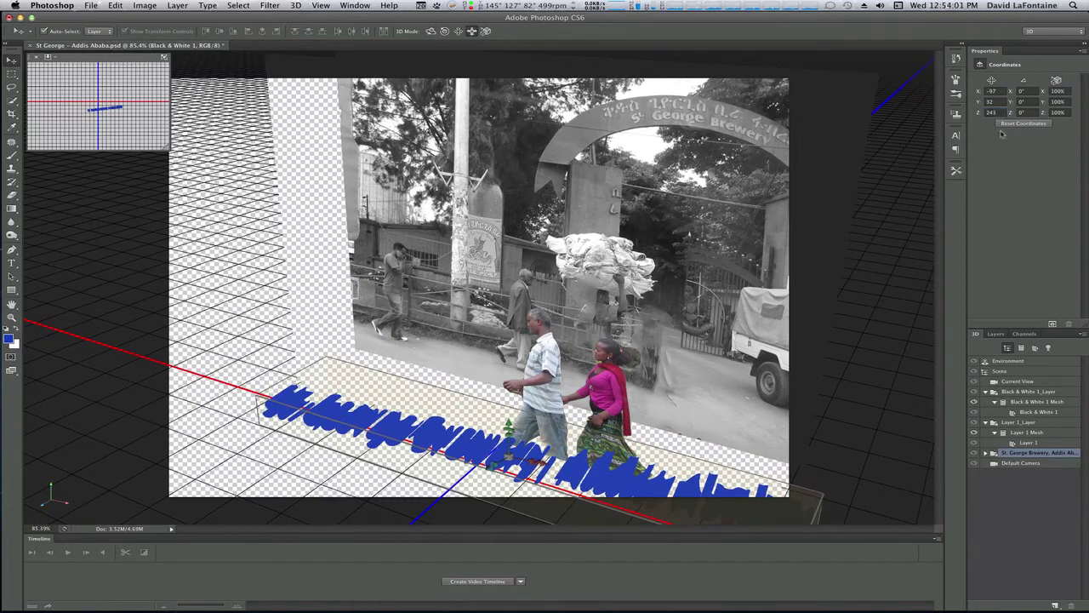
Push Black & White 1 Mesh farther back by dragging and scrubbing its Z coordinate.
click(1035, 401)
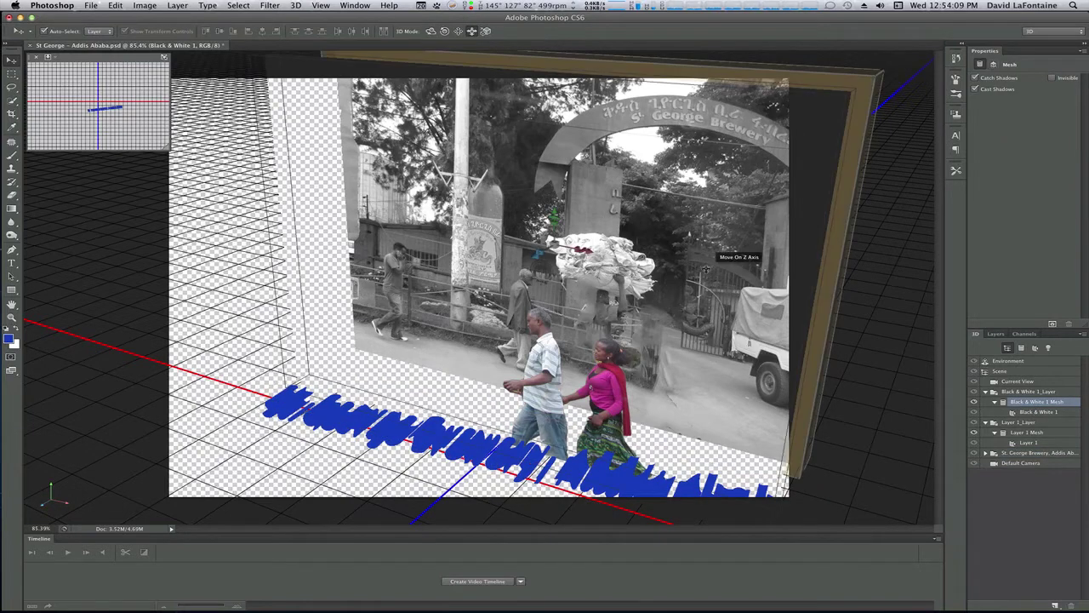
drag(539, 253, 583, 224)
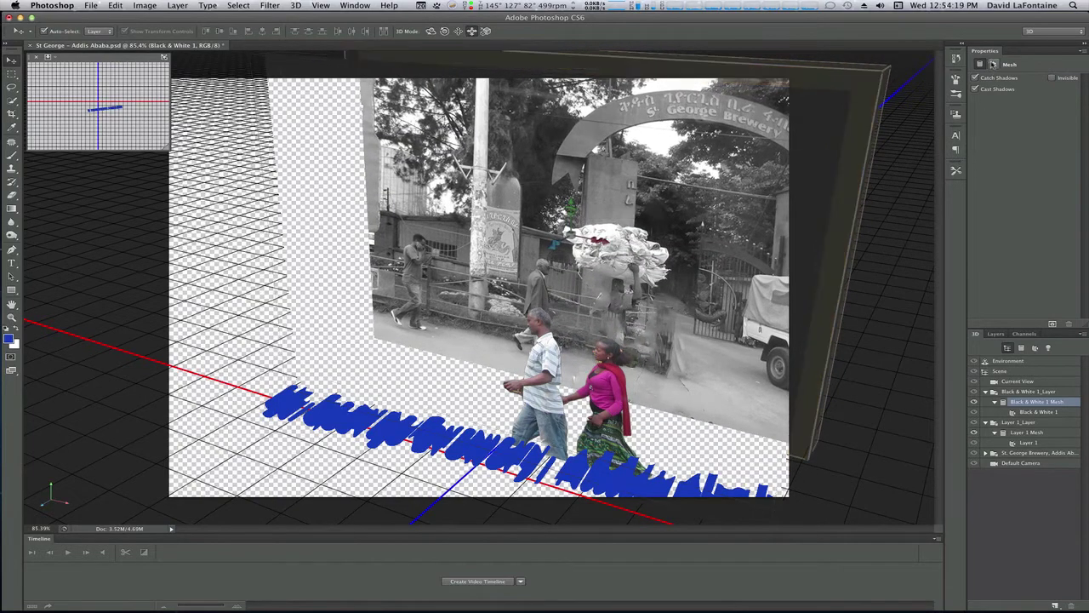
click(993, 64)
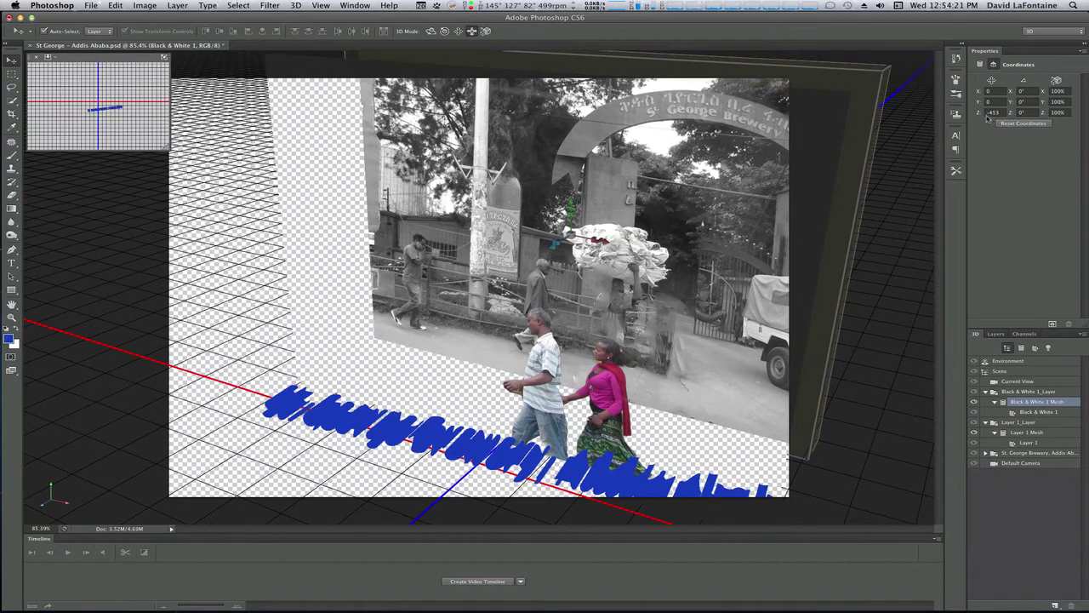
drag(980, 116, 899, 125)
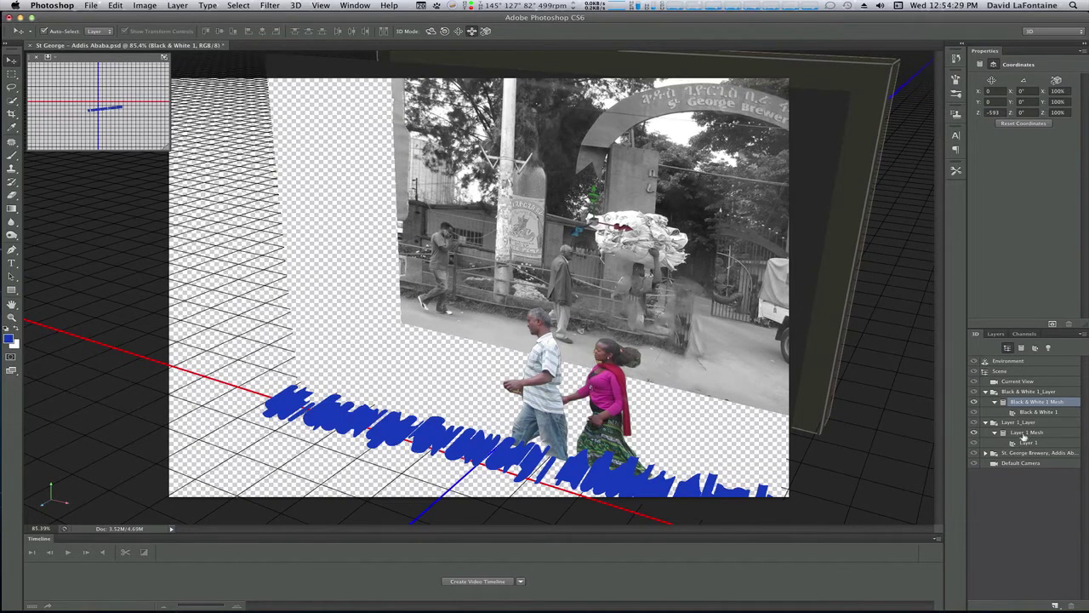
Bring Layer 1 Mesh closer by scrubbing its Z value, then select Current View.
click(1024, 434)
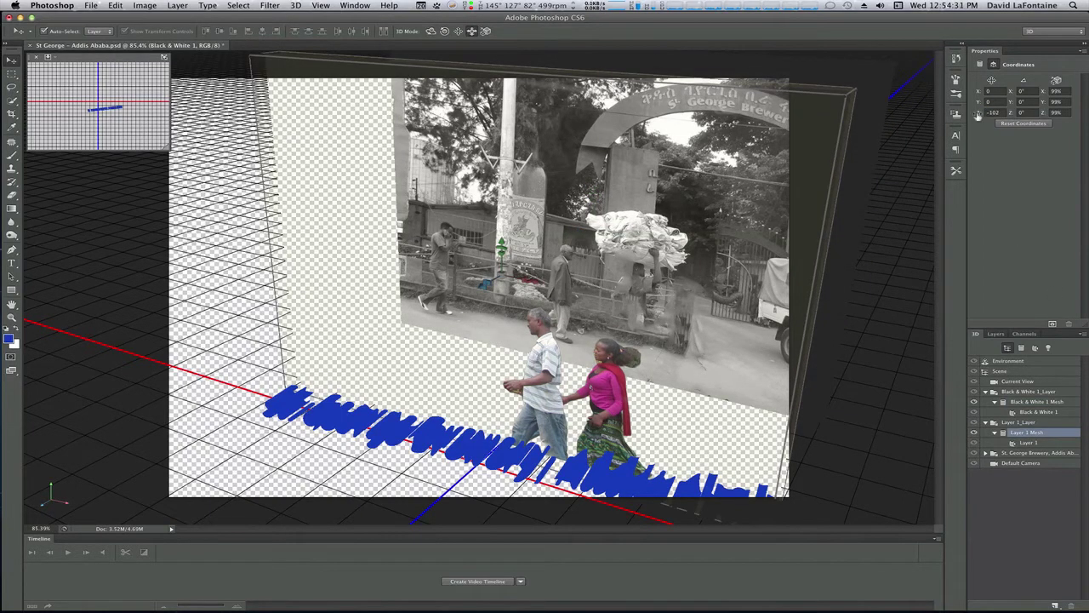
drag(978, 116, 927, 123)
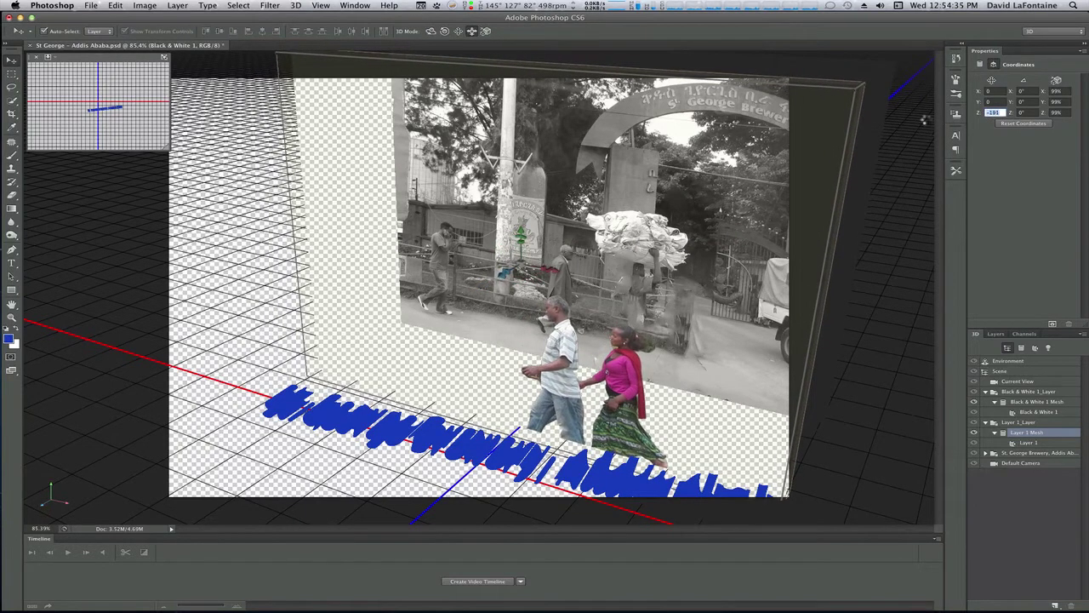
click(1051, 290)
click(1017, 381)
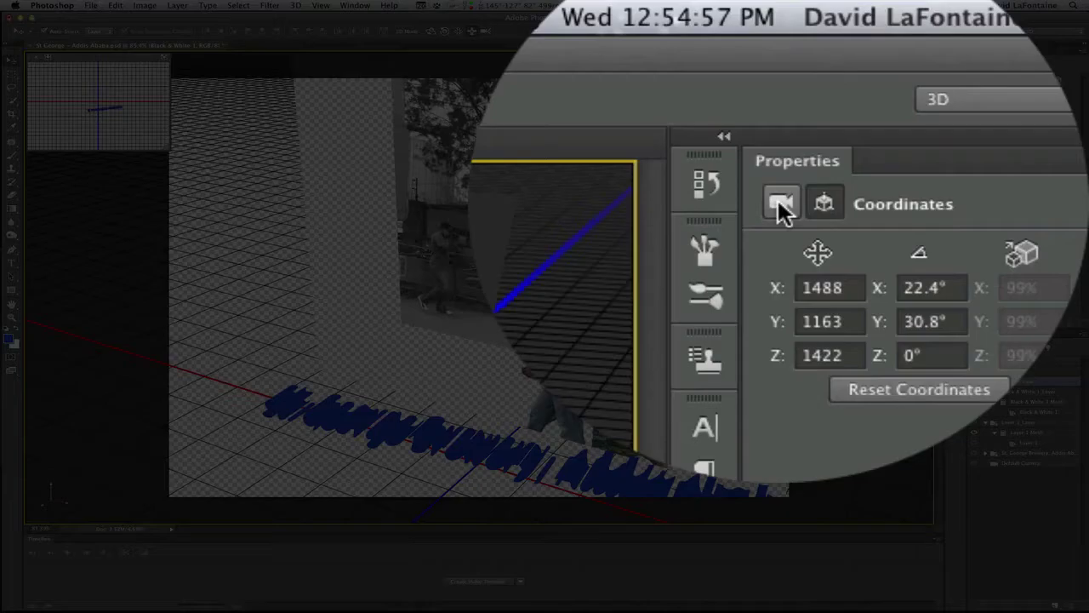
Switch the camera view to Default Camera and drag to reframe so the photo fills the view.
click(981, 63)
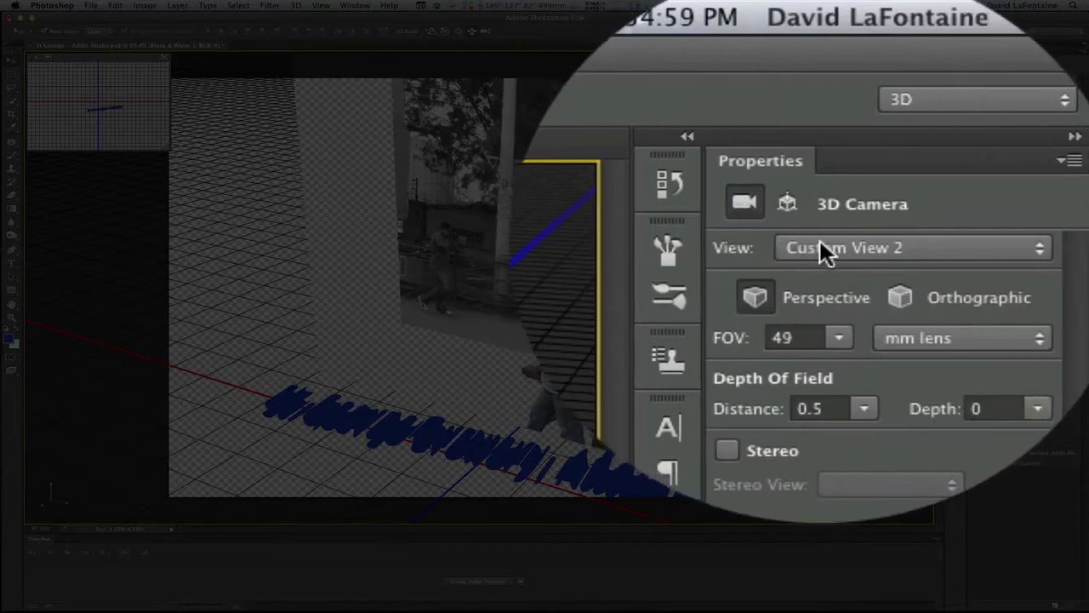
click(823, 246)
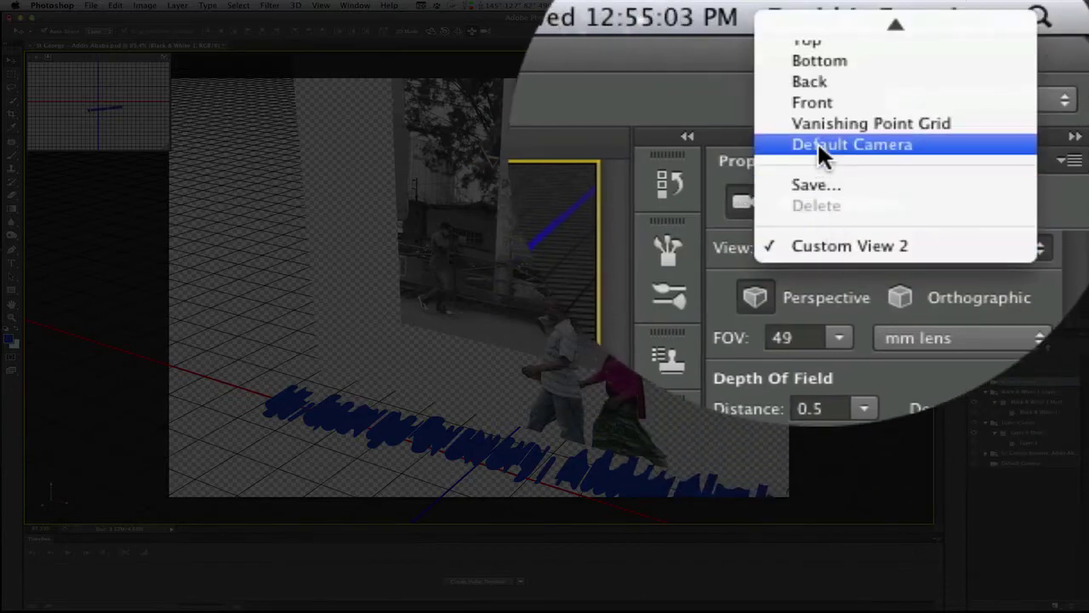
click(818, 146)
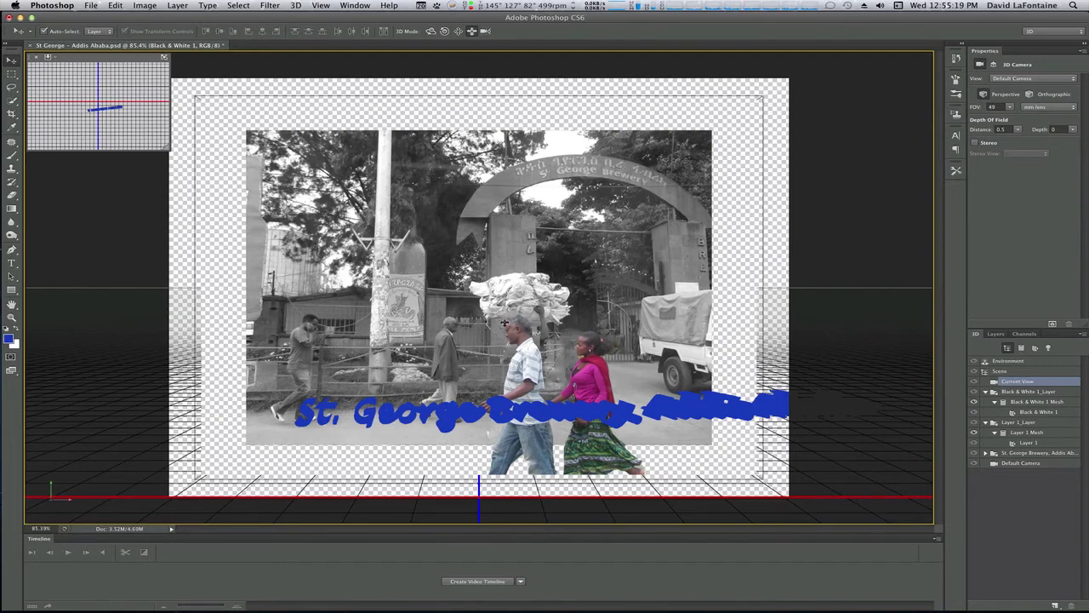
drag(456, 353, 469, 448)
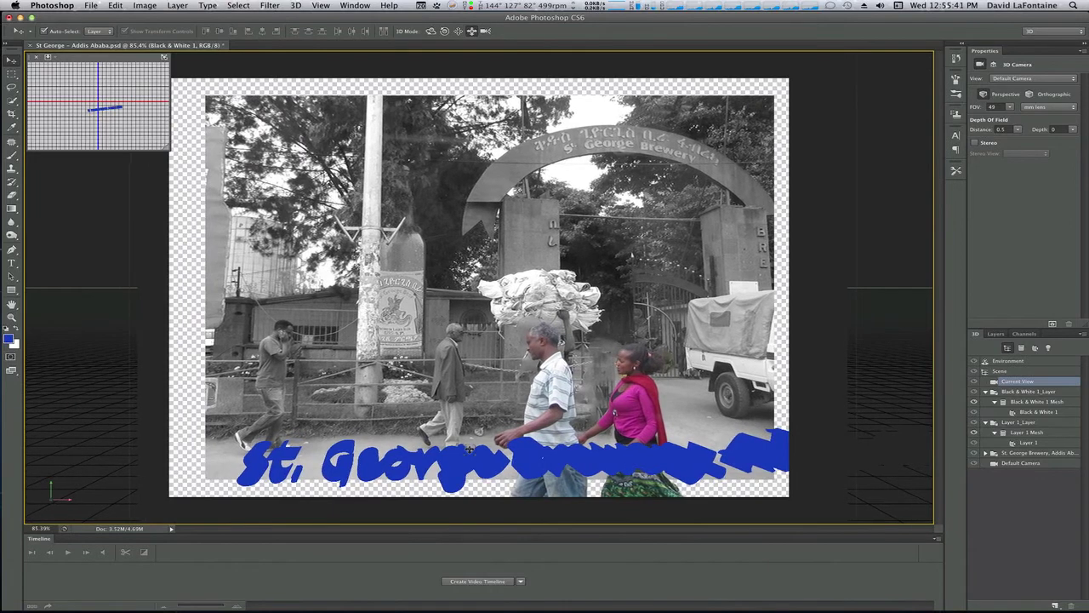